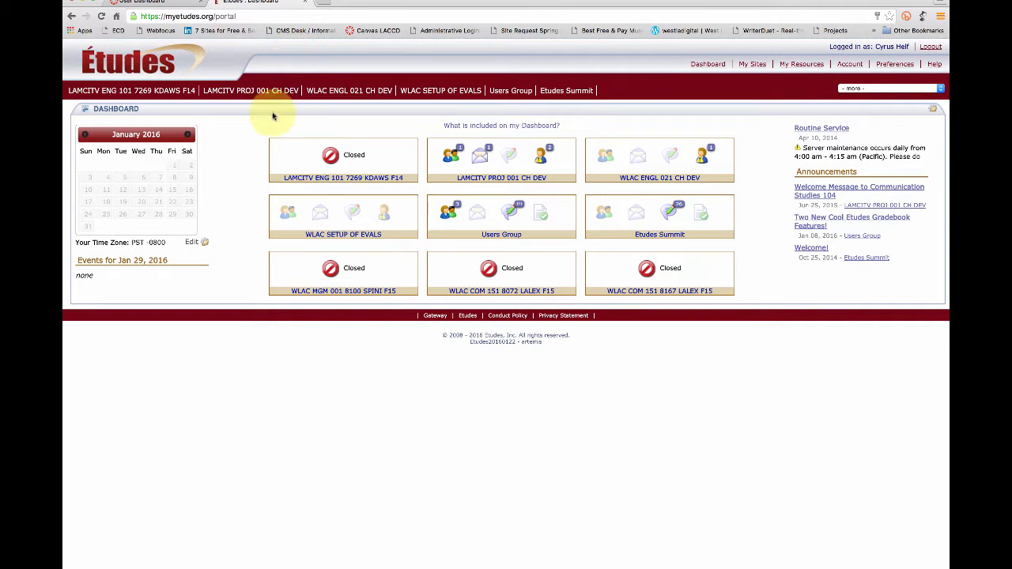
- Open the module import/export page of the LAMCITV PROJ 001 CH DEV site and go to its list of exportable modules
{"action": "left_click", "coordinate": [258, 90]}
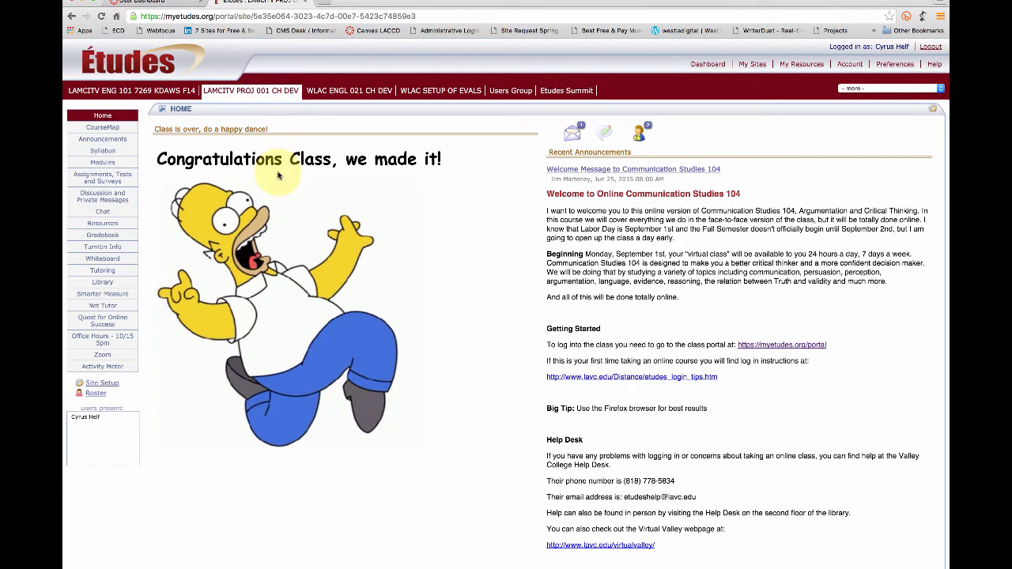
{"action": "left_click", "coordinate": [103, 162]}
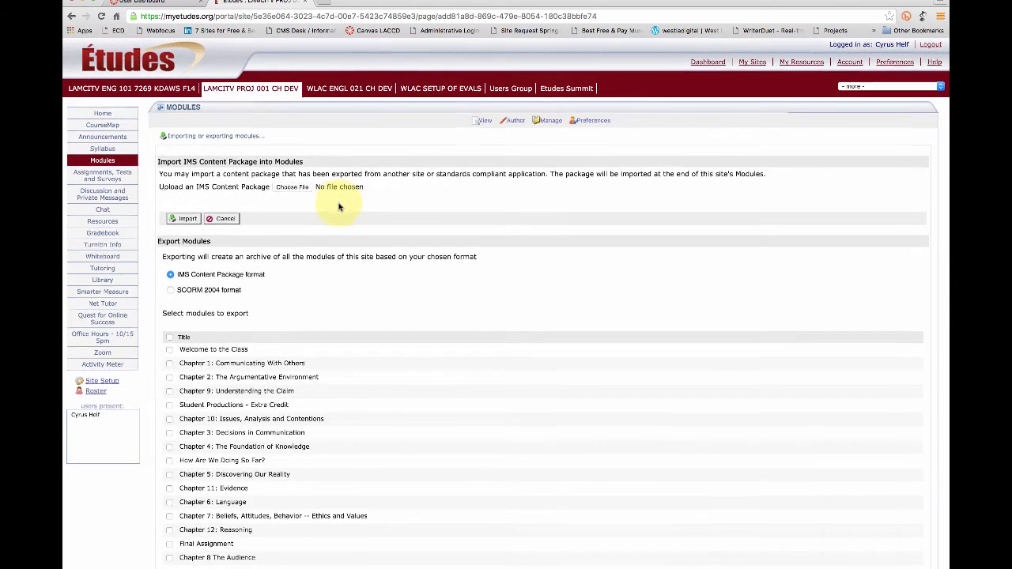
{"action": "scroll", "coordinate": [339, 208], "scroll_direction": "down", "scroll_amount": 1}
{"action": "scroll", "coordinate": [340, 226], "scroll_direction": "down", "scroll_amount": 1}
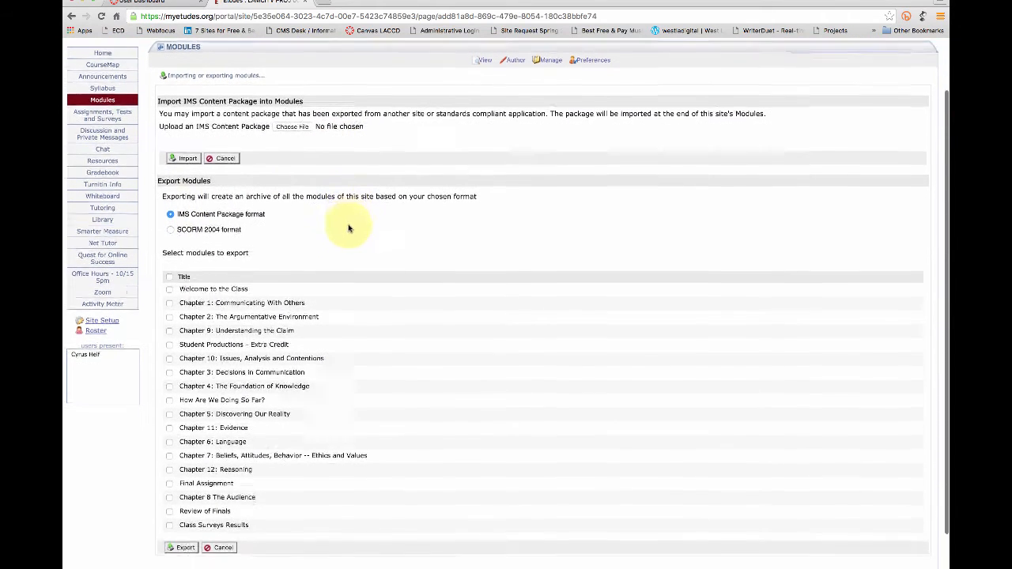
{"action": "scroll", "coordinate": [339, 218], "scroll_direction": "down", "scroll_amount": 2}
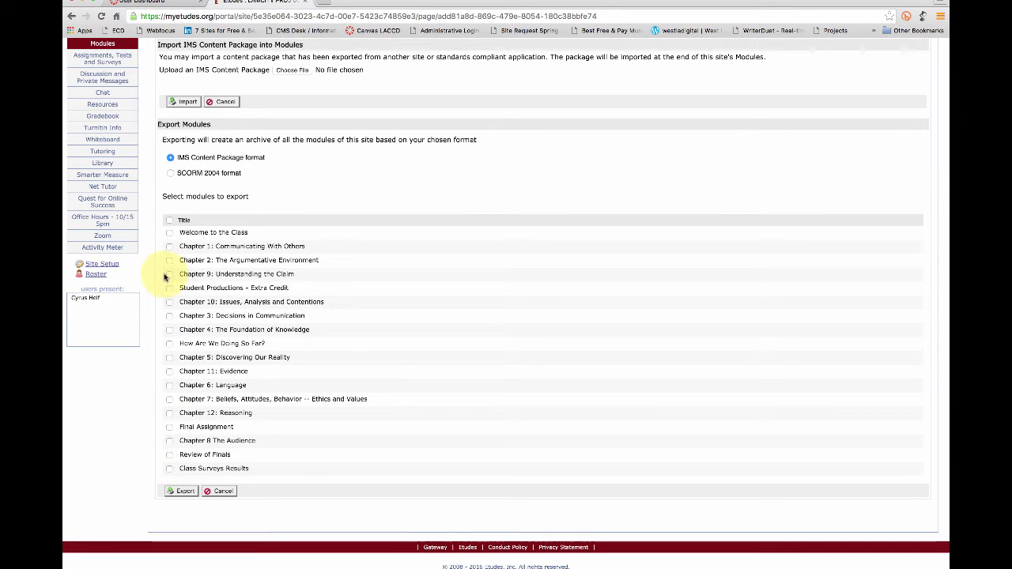
- Select only the Chapter 1, Chapter 2 and Chapter 3 modules for export
{"action": "left_click", "coordinate": [168, 222]}
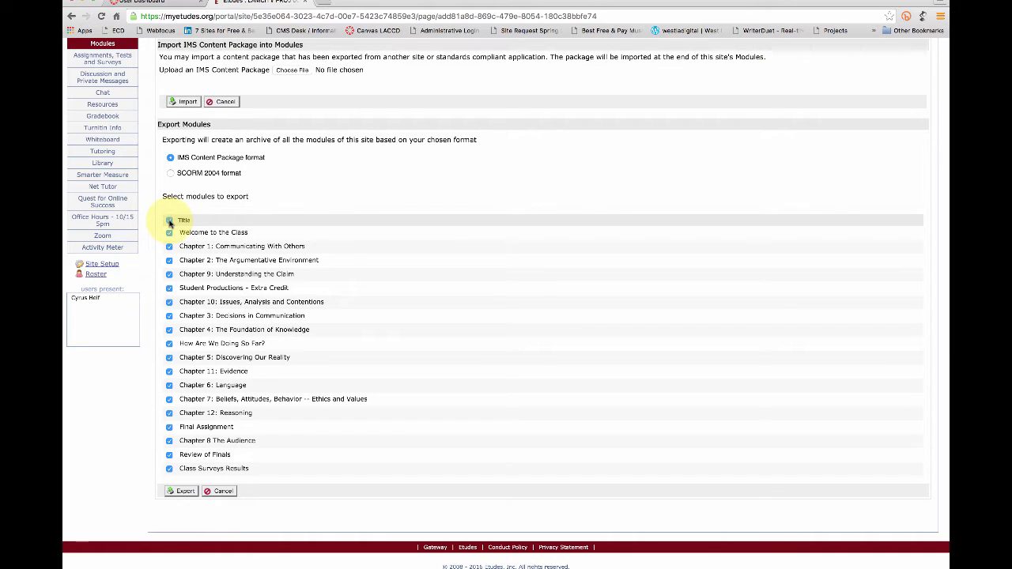
{"action": "left_click", "coordinate": [169, 222]}
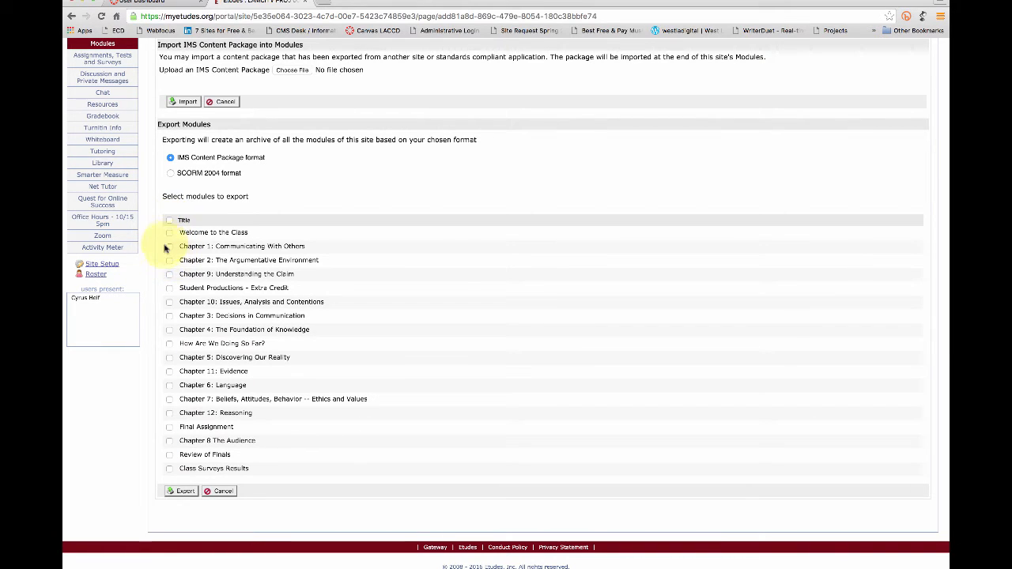
{"action": "left_click", "coordinate": [168, 246]}
{"action": "left_click", "coordinate": [168, 260]}
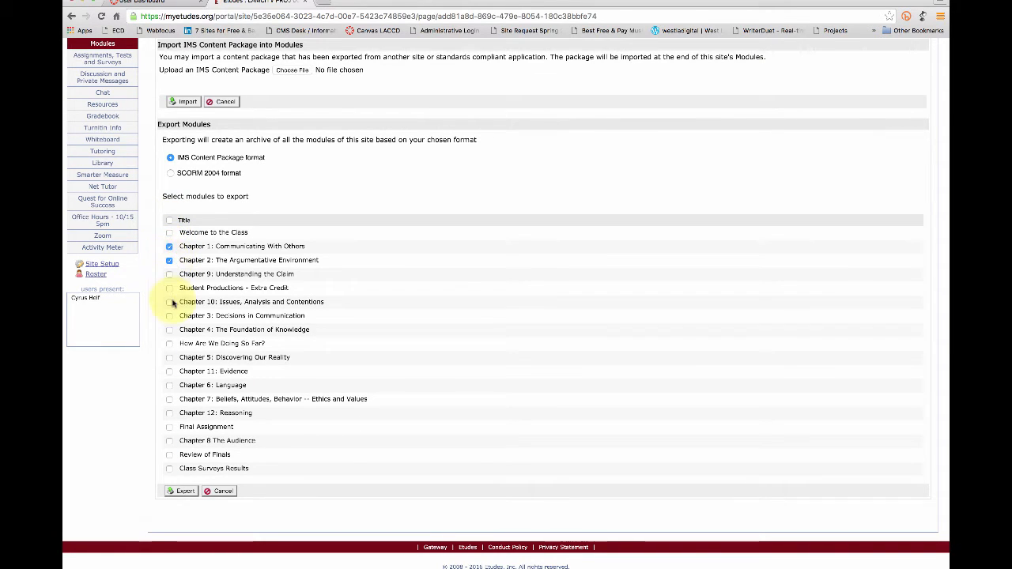
{"action": "left_click", "coordinate": [169, 315]}
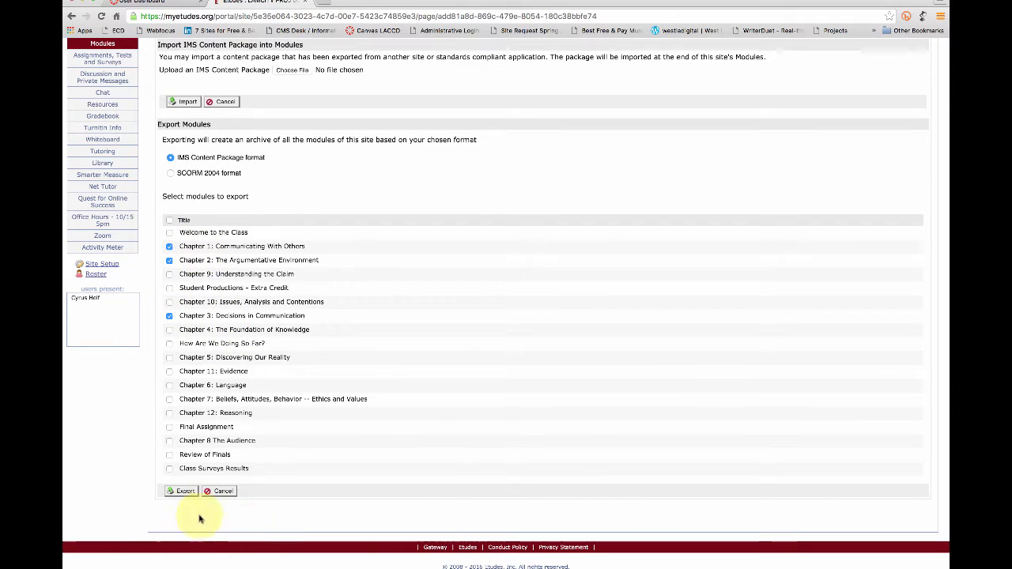
- Export the selected modules as an IMS Content Package and save the fewModules zip file to the Desktop
{"action": "left_click", "coordinate": [184, 492]}
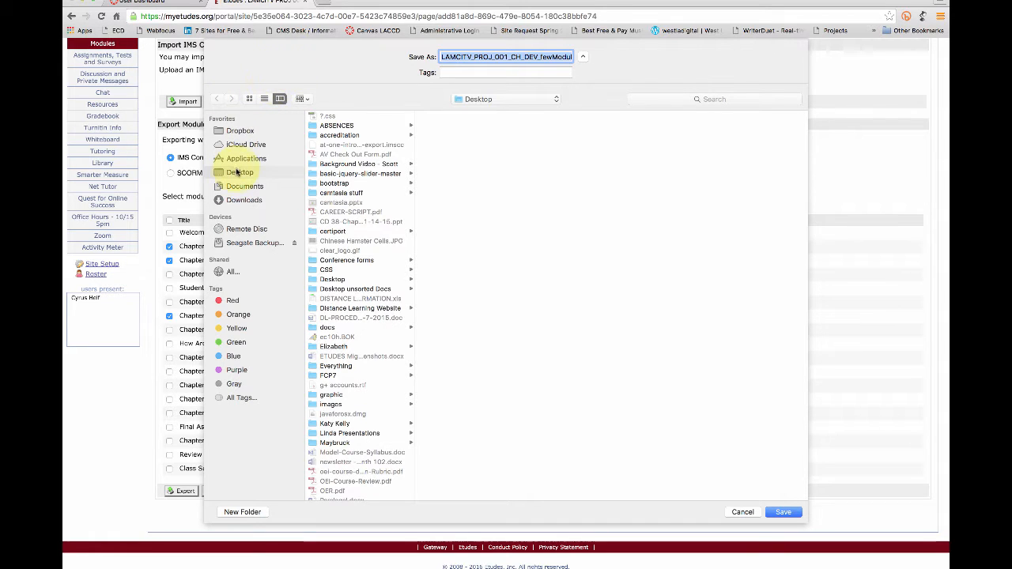
{"action": "left_click_drag", "start_coordinate": [451, 59], "coordinate": [598, 52]}
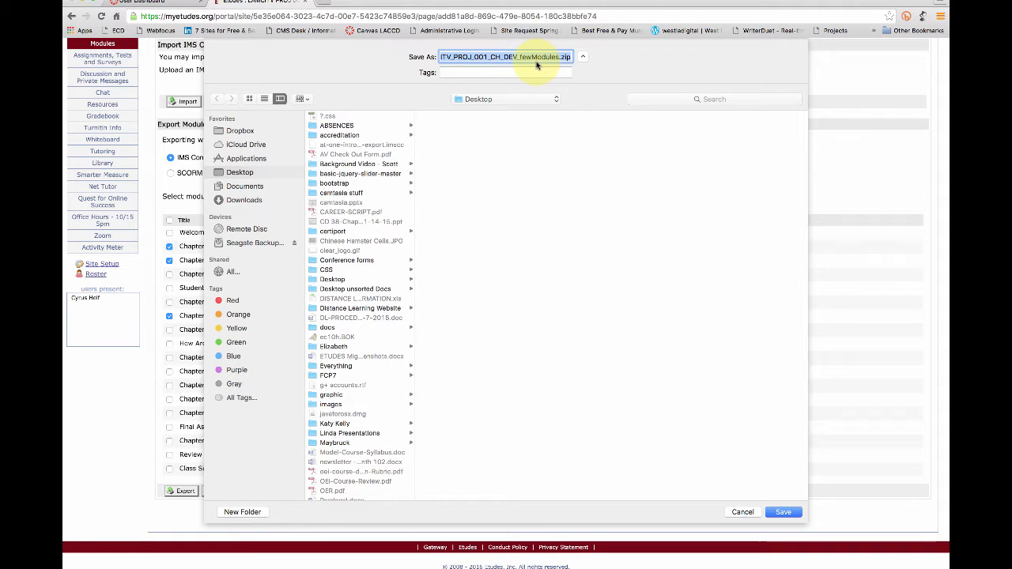
{"action": "left_click", "coordinate": [405, 86]}
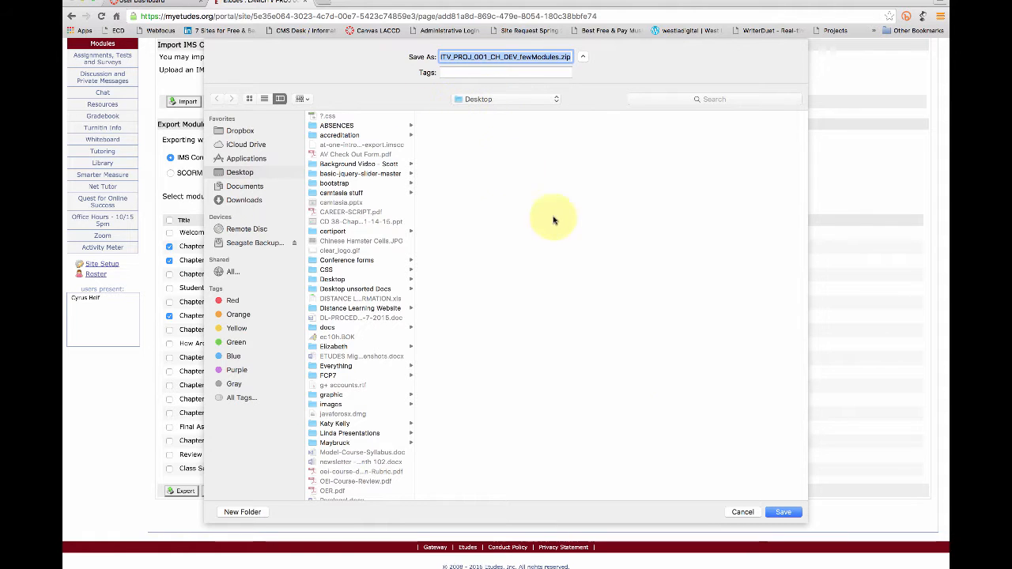
{"action": "left_click", "coordinate": [782, 512]}
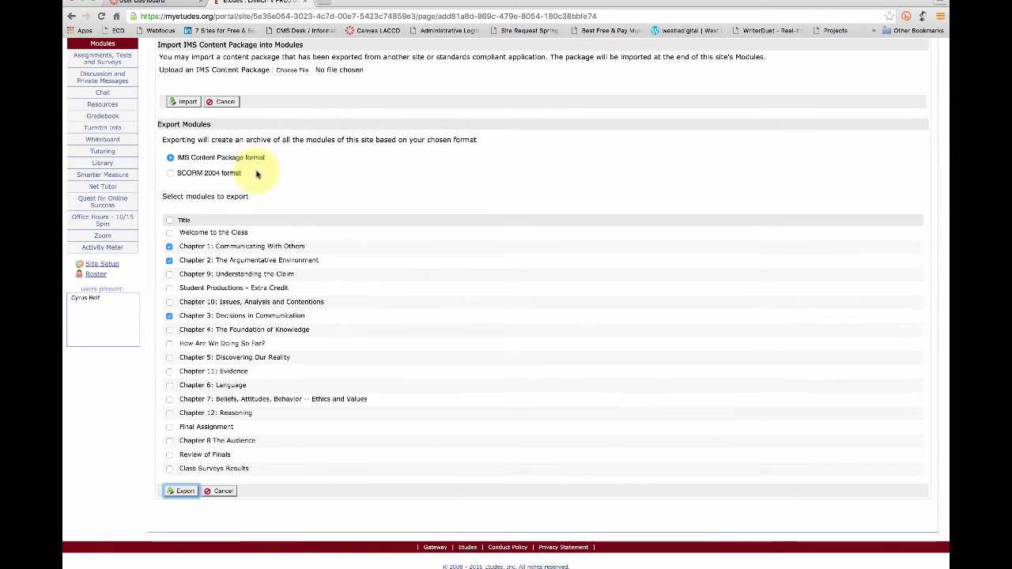
- In the site's Assignments, Tests and Surveys, select the Chapter 1, Chapter 2 and Chapter 3 quizzes and the First Paragraph Assignment
{"action": "scroll", "coordinate": [255, 181], "scroll_direction": "up", "scroll_amount": 3}
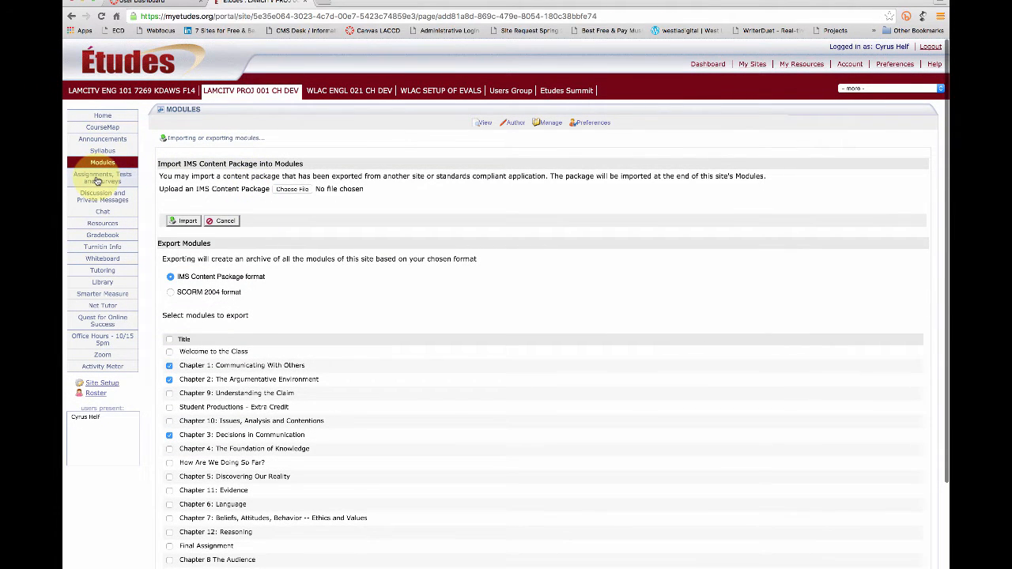
{"action": "left_click", "coordinate": [95, 180]}
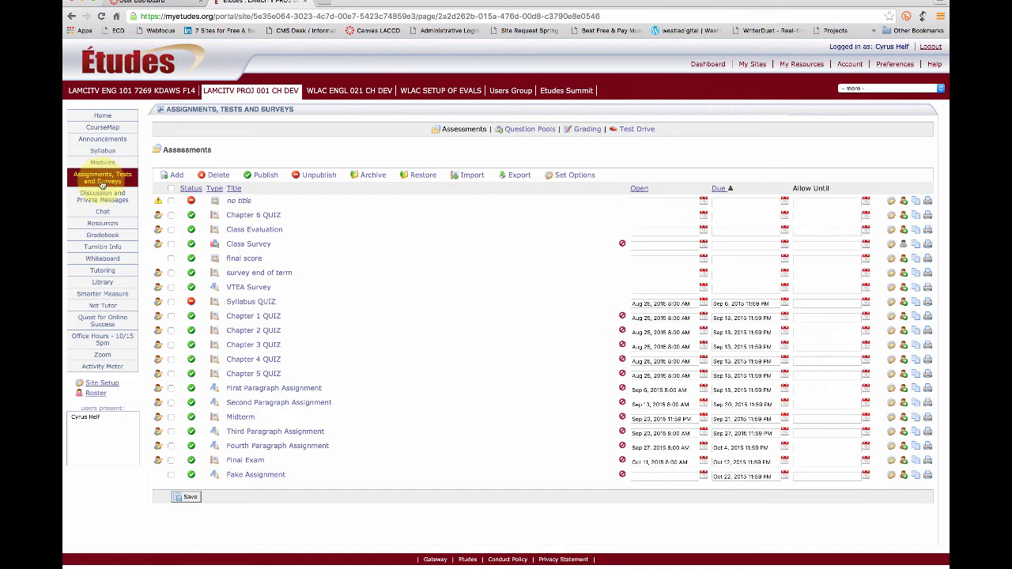
{"action": "scroll", "coordinate": [348, 269], "scroll_direction": "down", "scroll_amount": 1}
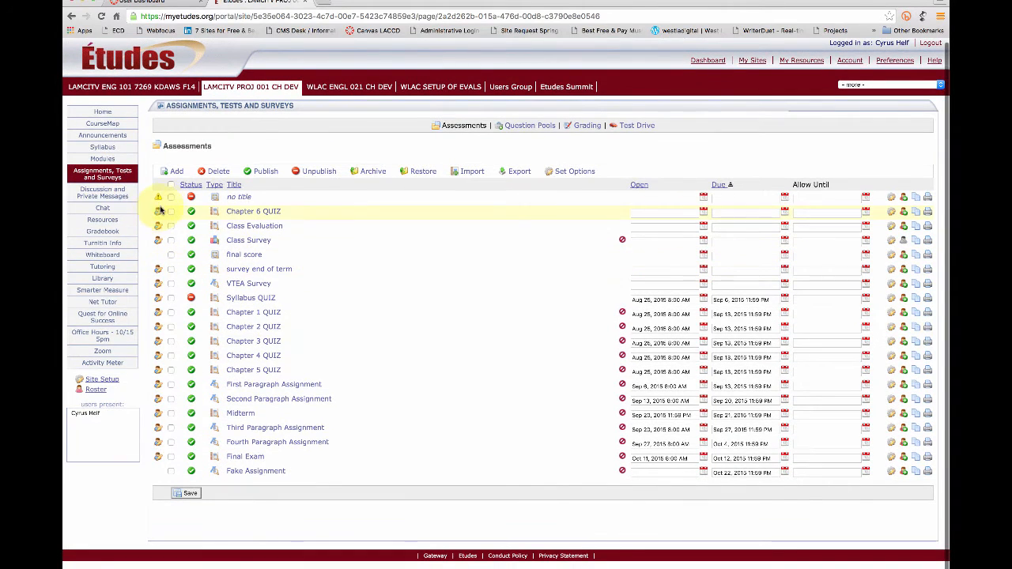
{"action": "left_click", "coordinate": [170, 313]}
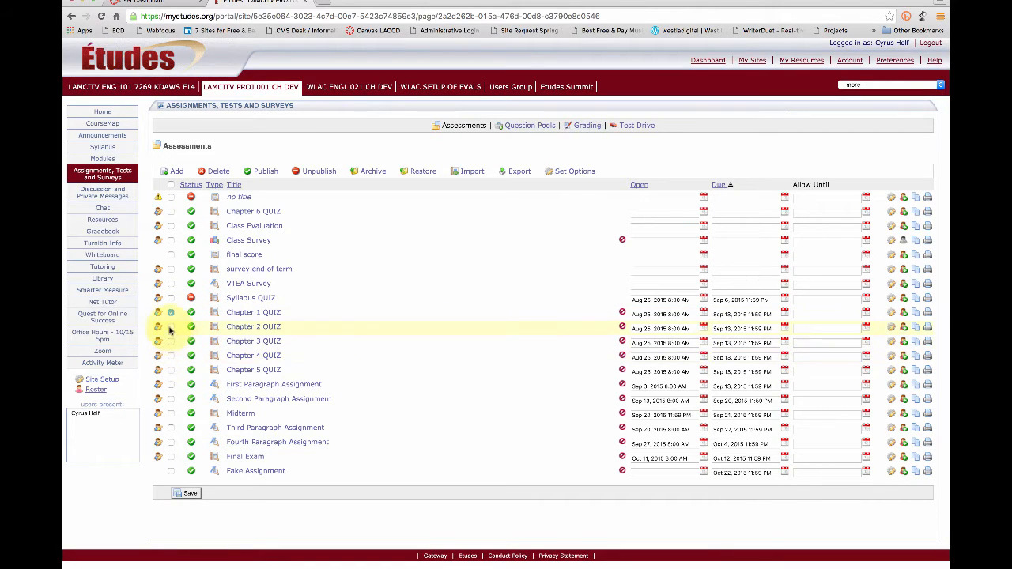
{"action": "left_click", "coordinate": [170, 327]}
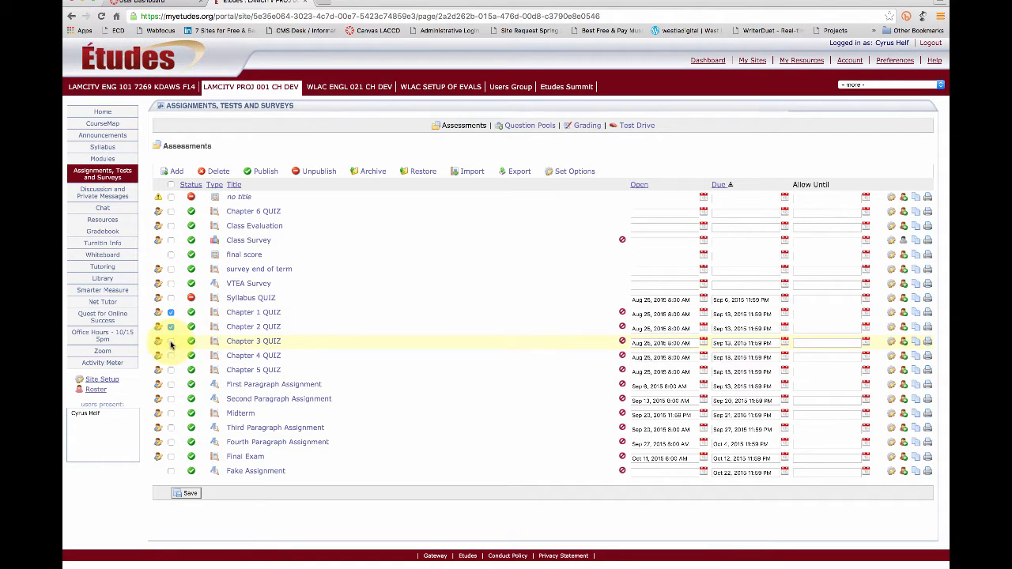
{"action": "left_click", "coordinate": [171, 342]}
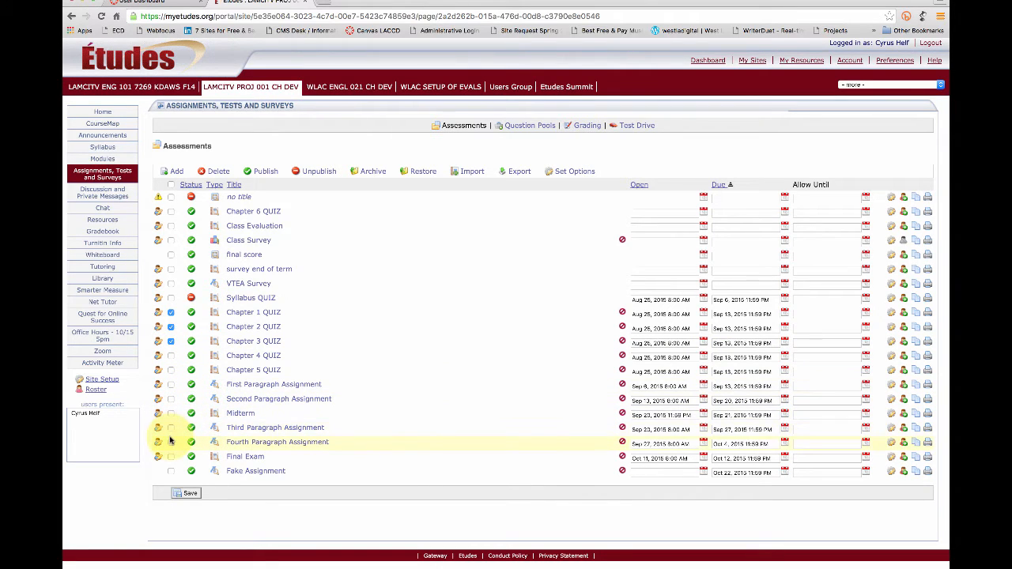
{"action": "left_click", "coordinate": [171, 385]}
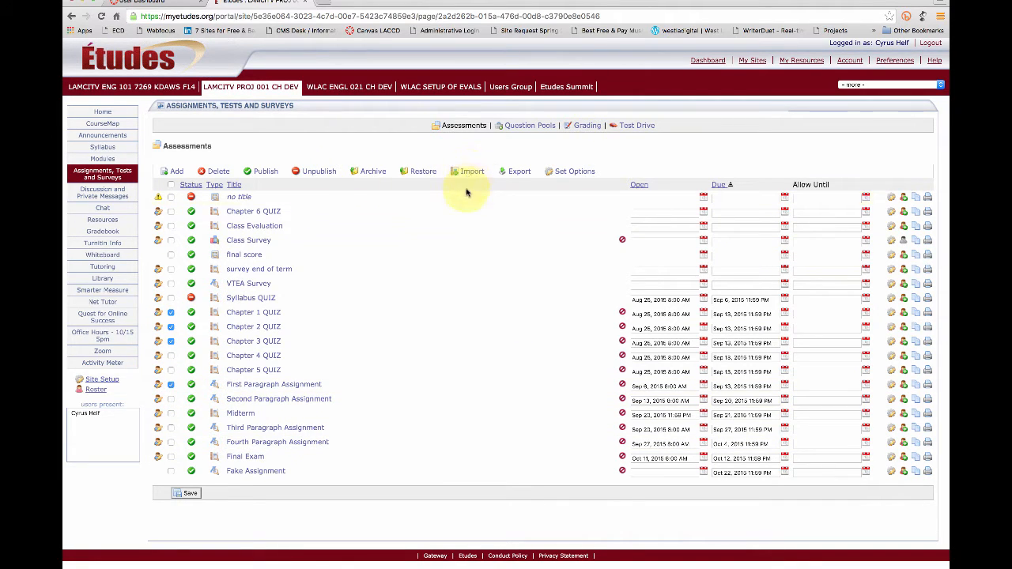
- Export the selected assessments and save LAMCITV_PROJ_001_CH_DEV_someAssessments.zip to the Desktop
{"action": "left_click", "coordinate": [518, 174]}
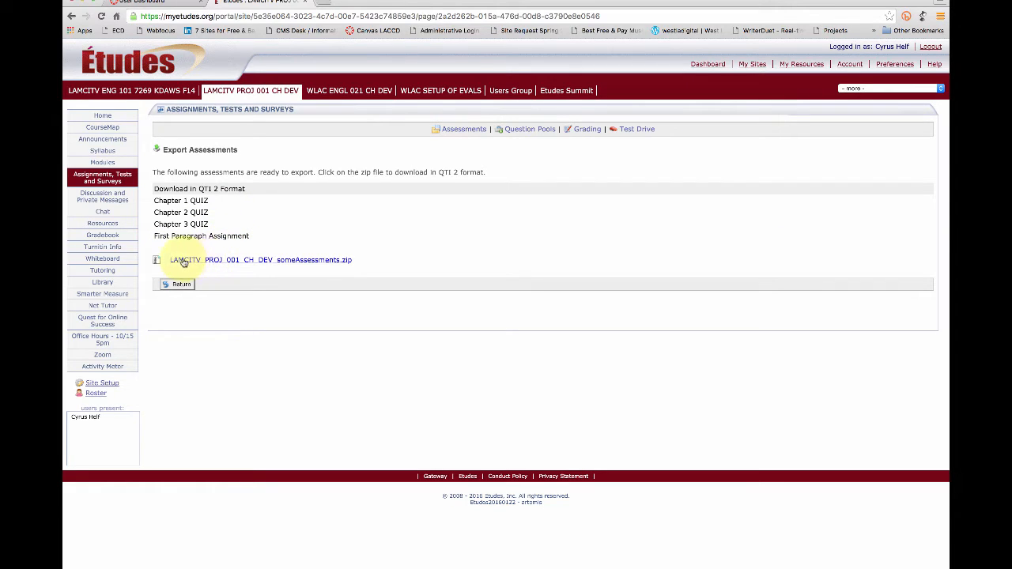
{"action": "left_click", "coordinate": [286, 262]}
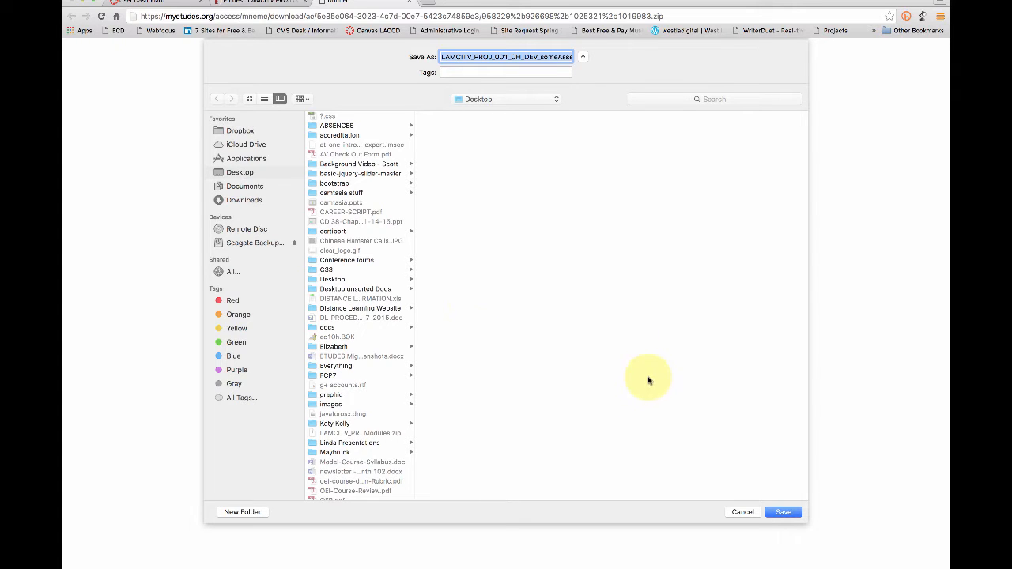
{"action": "left_click", "coordinate": [783, 514]}
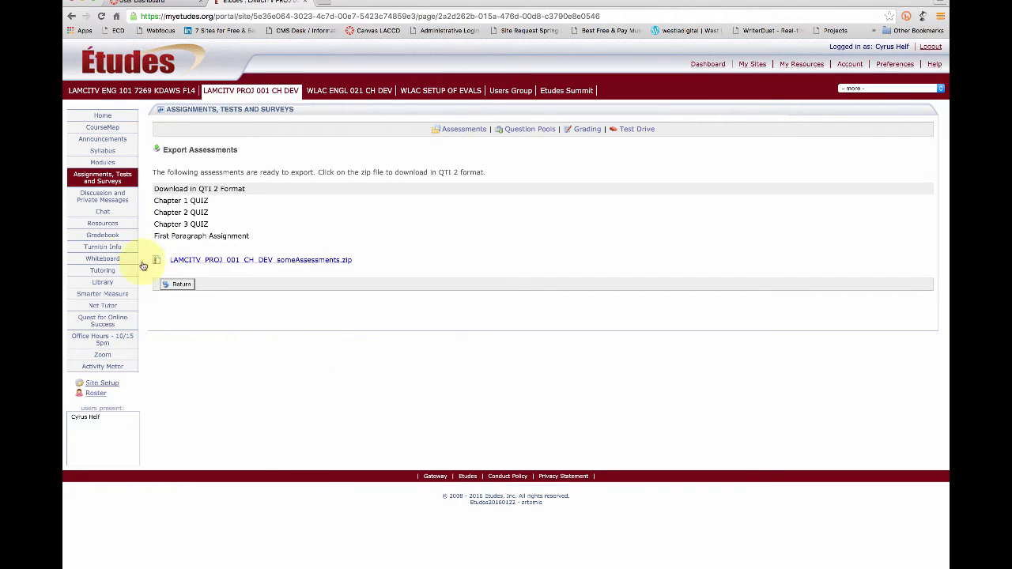
- Open the import/export management page for the site's Discussion and Private Messages
{"action": "left_click", "coordinate": [101, 198]}
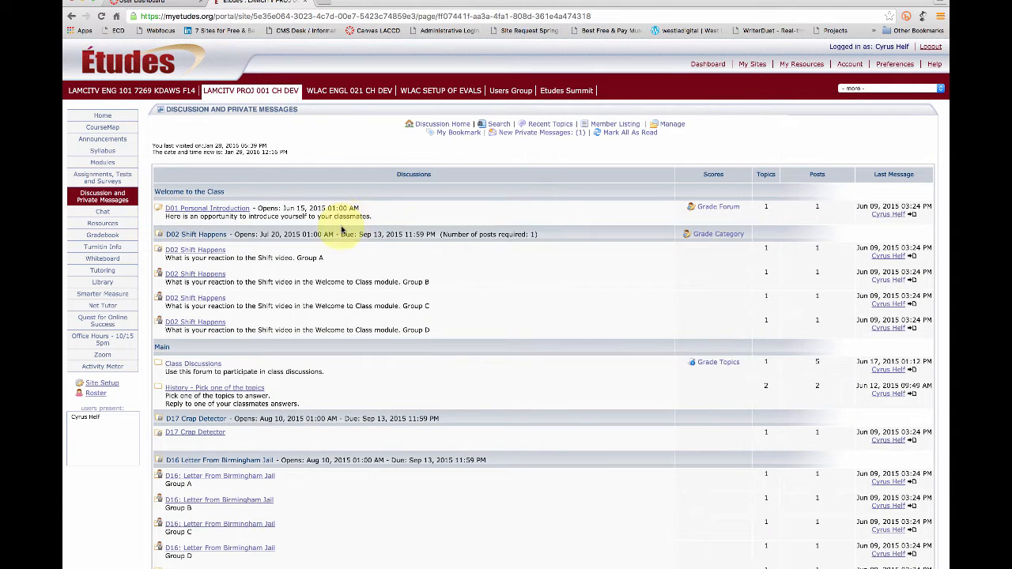
{"action": "left_click", "coordinate": [673, 124]}
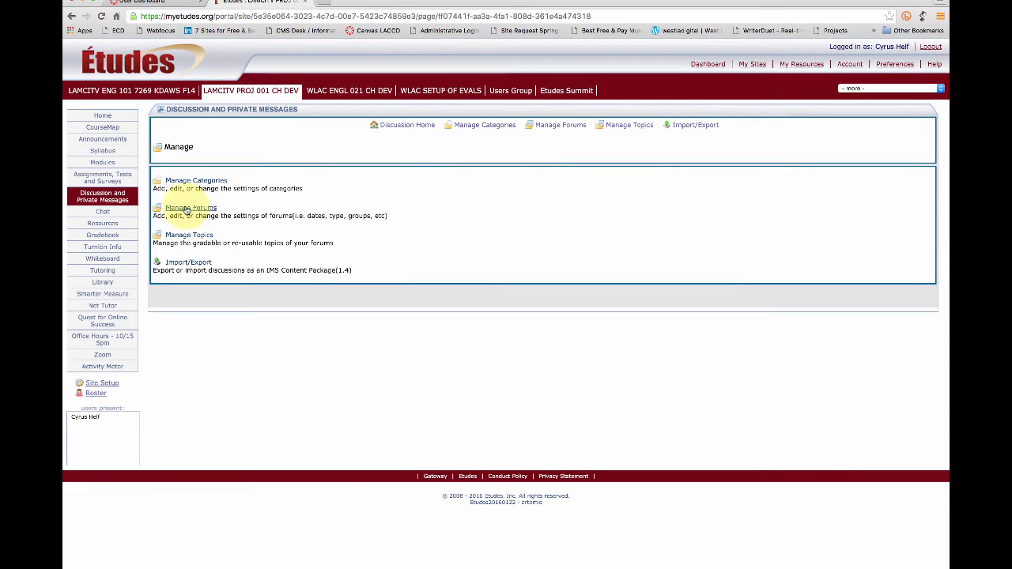
{"action": "left_click", "coordinate": [187, 208]}
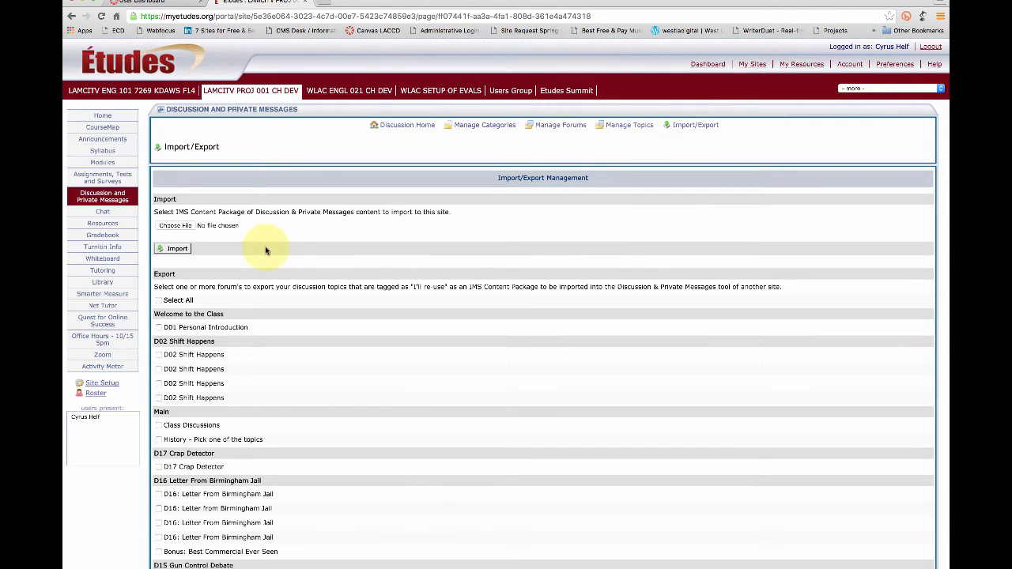
- Select the D01 Personal Introduction forum and the first D02 Shift Happens forum for export
{"action": "scroll", "coordinate": [266, 251], "scroll_direction": "down", "scroll_amount": 2}
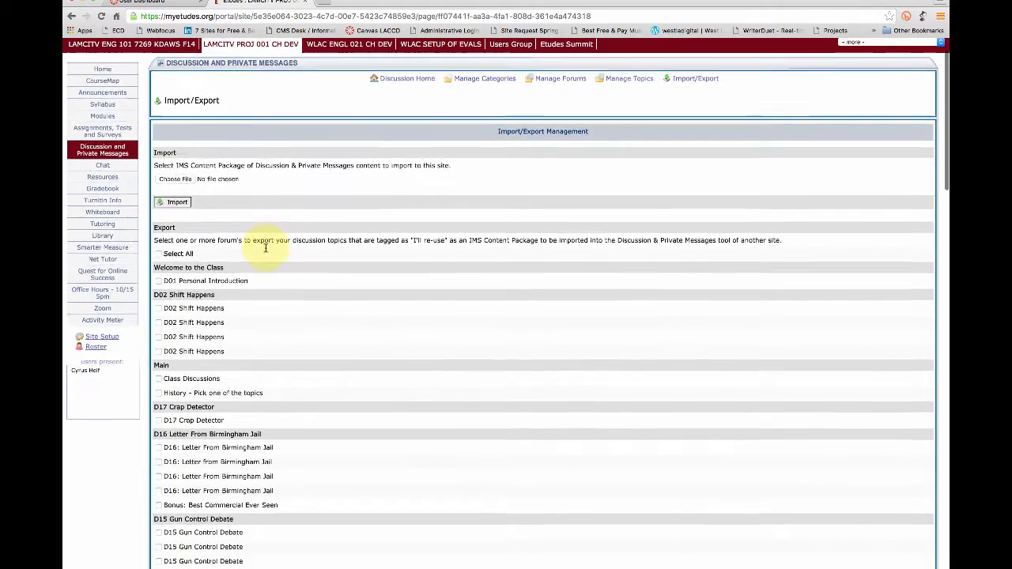
{"action": "scroll", "coordinate": [265, 251], "scroll_direction": "down", "scroll_amount": 1}
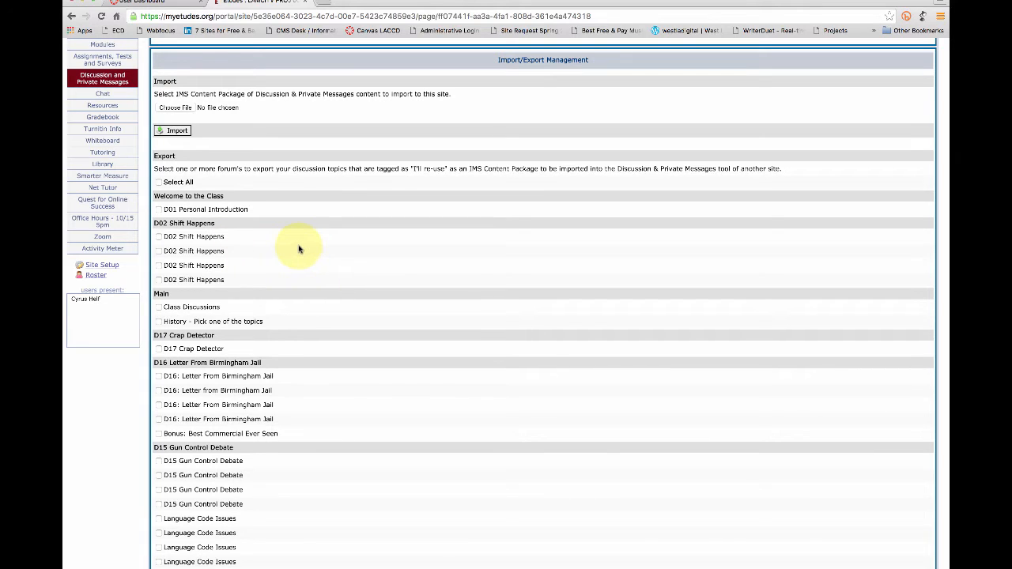
{"action": "left_click", "coordinate": [159, 210]}
{"action": "scroll", "coordinate": [289, 244], "scroll_direction": "down", "scroll_amount": 2}
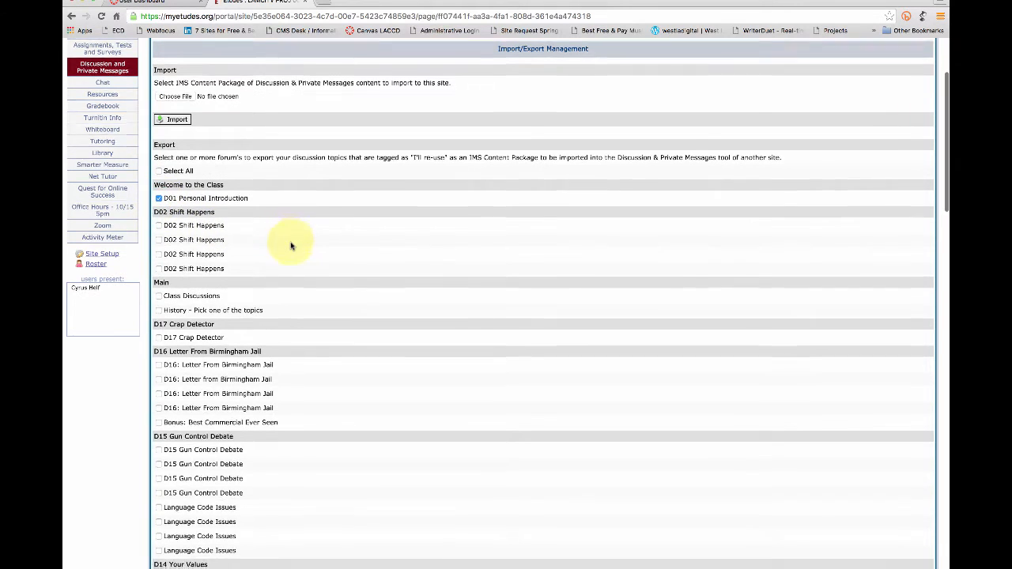
{"action": "scroll", "coordinate": [290, 242], "scroll_direction": "down", "scroll_amount": 1}
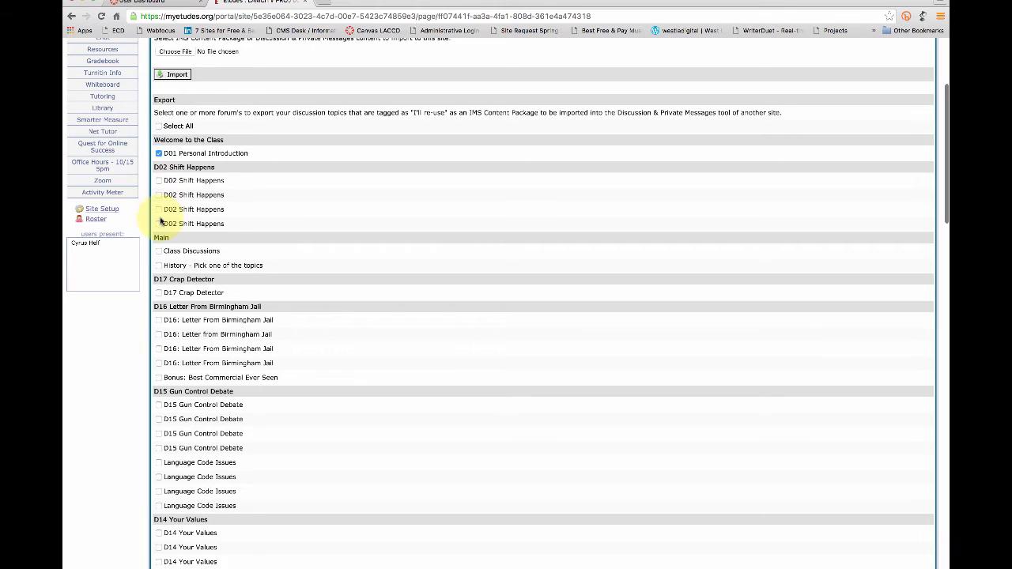
{"action": "left_click", "coordinate": [159, 182]}
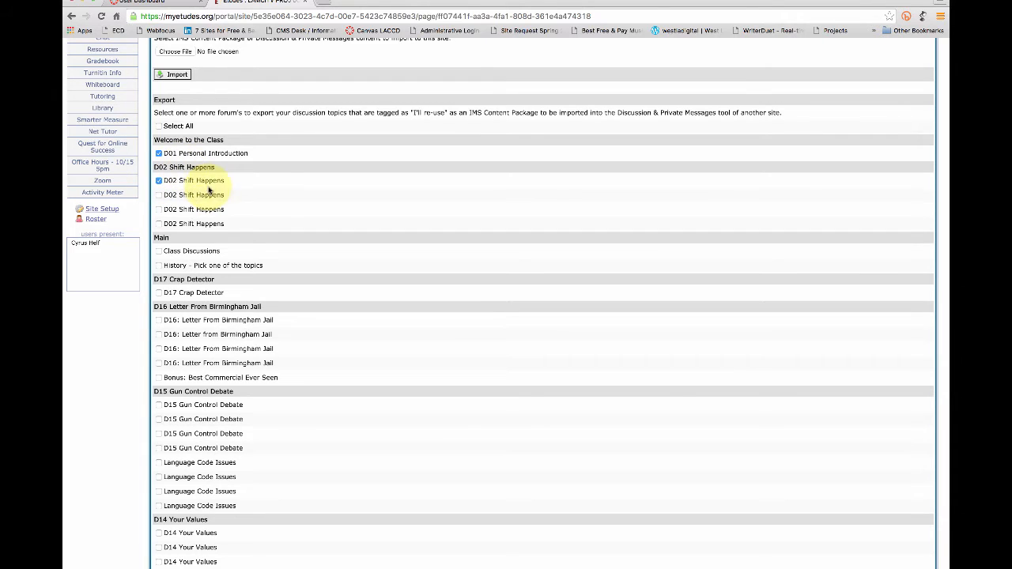
- Export the selected discussion forums and save LAMCITV_PROJ_001_CH_DEV_FORUMS_SELECTED.zip to the Desktop
{"action": "scroll", "coordinate": [282, 198], "scroll_direction": "down", "scroll_amount": 2}
{"action": "scroll", "coordinate": [282, 199], "scroll_direction": "down", "scroll_amount": 2}
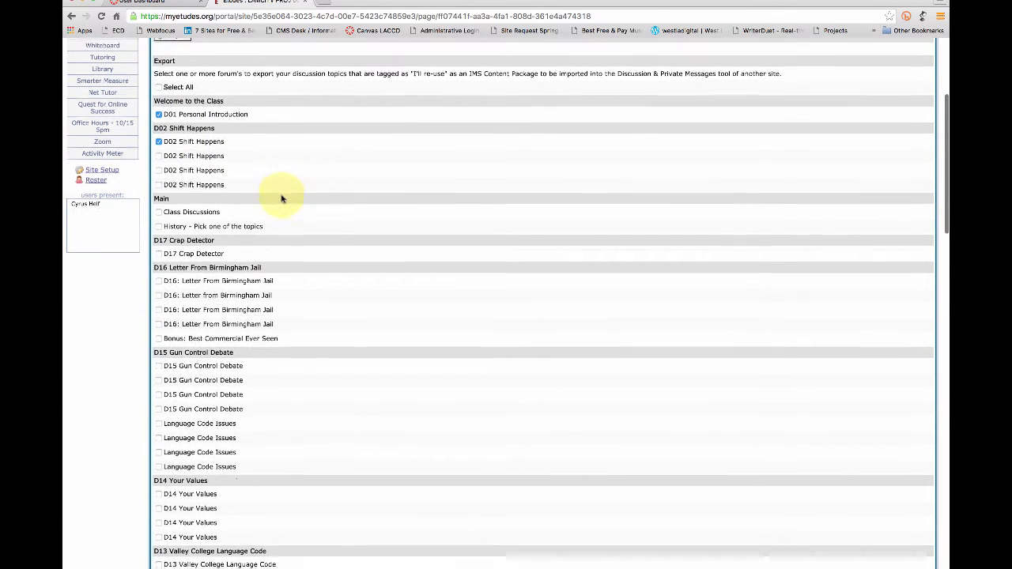
{"action": "scroll", "coordinate": [283, 200], "scroll_direction": "up", "scroll_amount": 5}
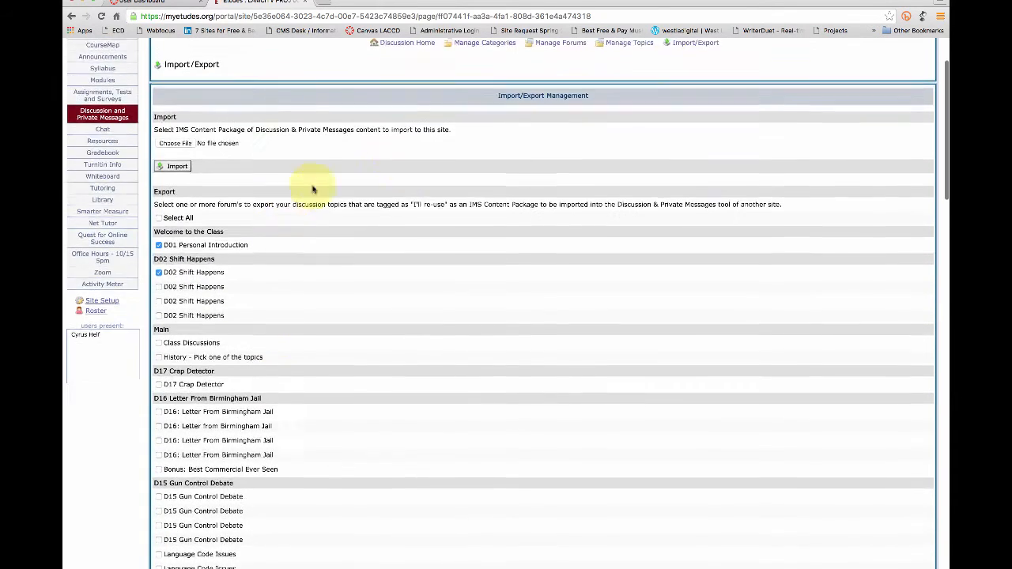
{"action": "scroll", "coordinate": [358, 183], "scroll_direction": "down", "scroll_amount": 10}
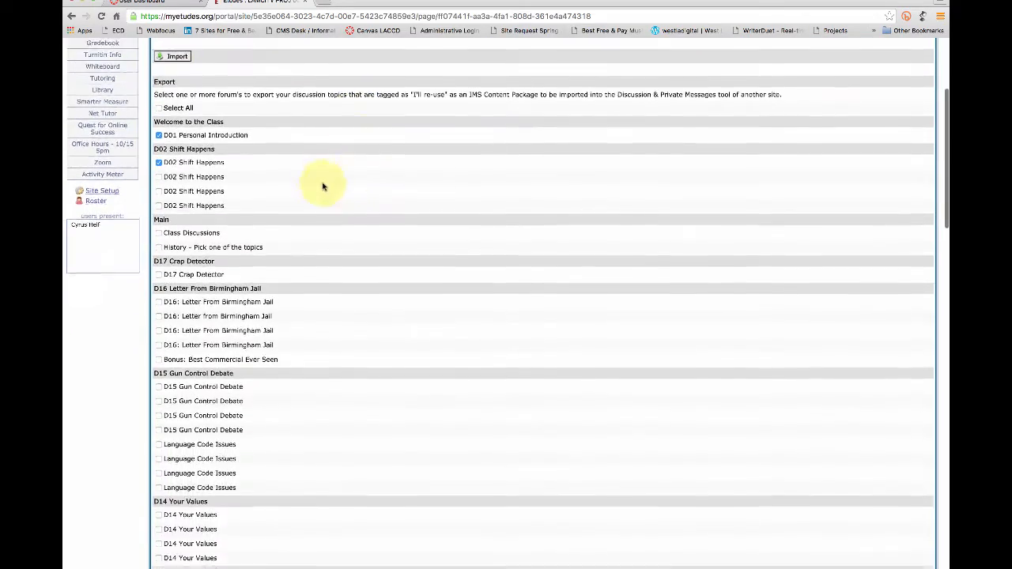
{"action": "scroll", "coordinate": [316, 186], "scroll_direction": "down", "scroll_amount": 15}
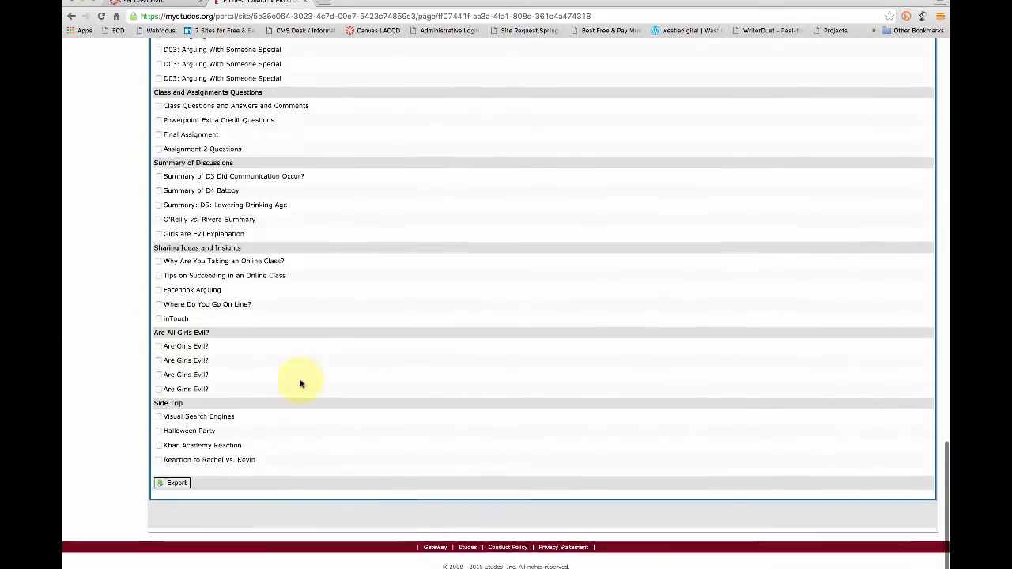
{"action": "left_click", "coordinate": [169, 484]}
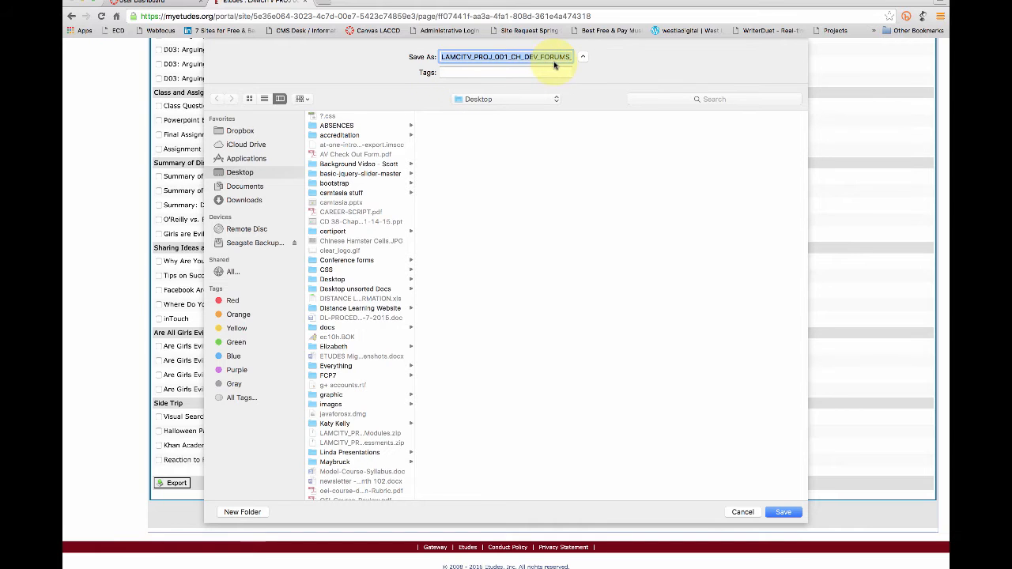
{"action": "left_click", "coordinate": [785, 513]}
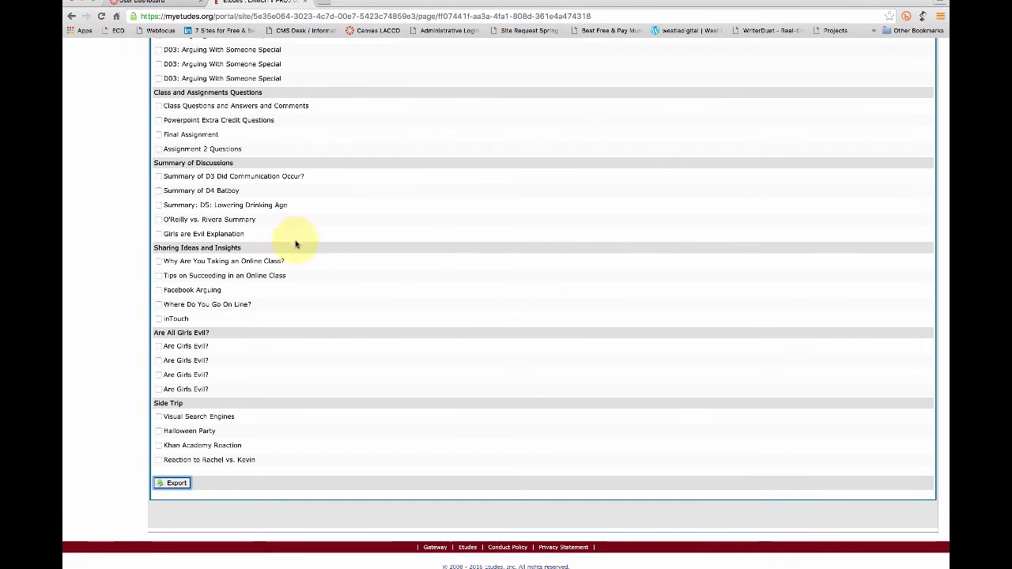
- Close the Etudes site and open Content Migrations from the account settings in Canvas
{"action": "scroll", "coordinate": [294, 242], "scroll_direction": "up", "scroll_amount": 3}
{"action": "scroll", "coordinate": [296, 242], "scroll_direction": "up", "scroll_amount": 14}
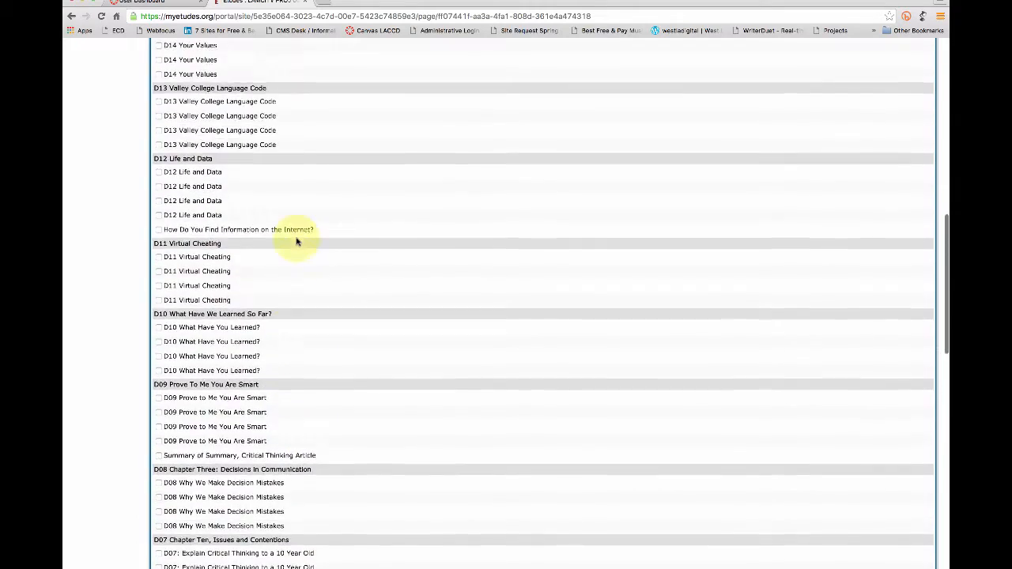
{"action": "scroll", "coordinate": [296, 242], "scroll_direction": "up", "scroll_amount": 7}
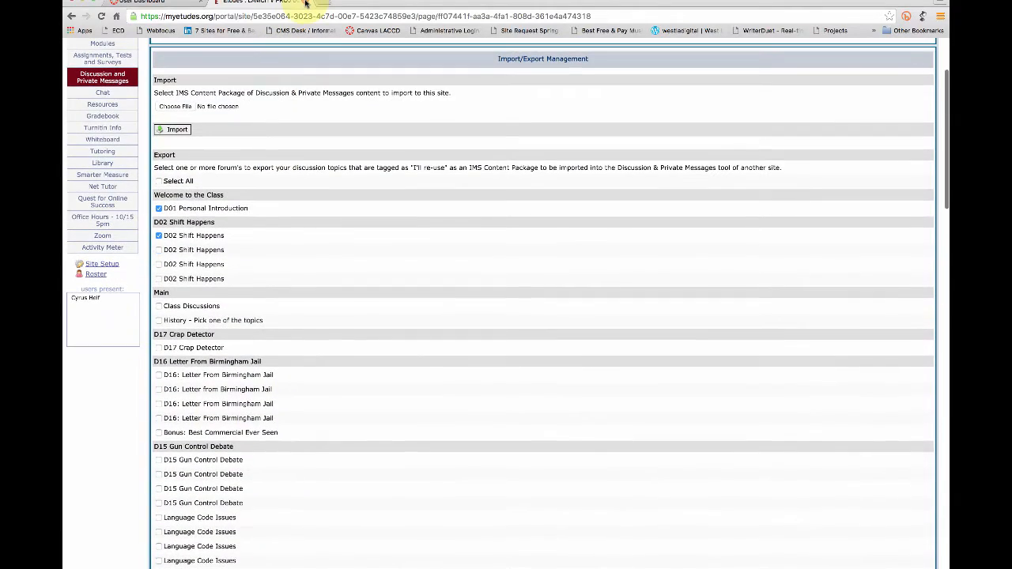
{"action": "left_click", "coordinate": [306, 3]}
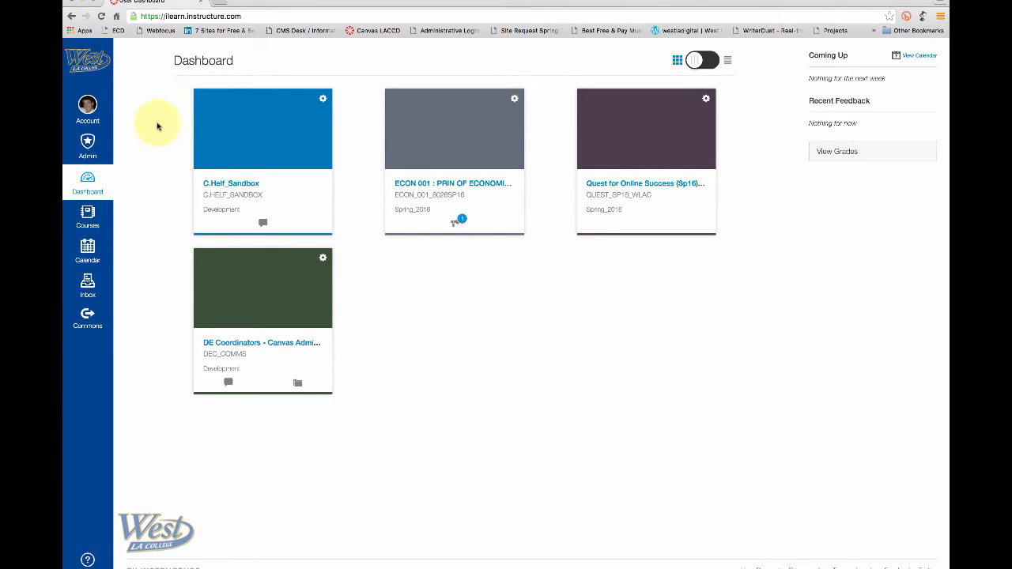
{"action": "left_click", "coordinate": [88, 108]}
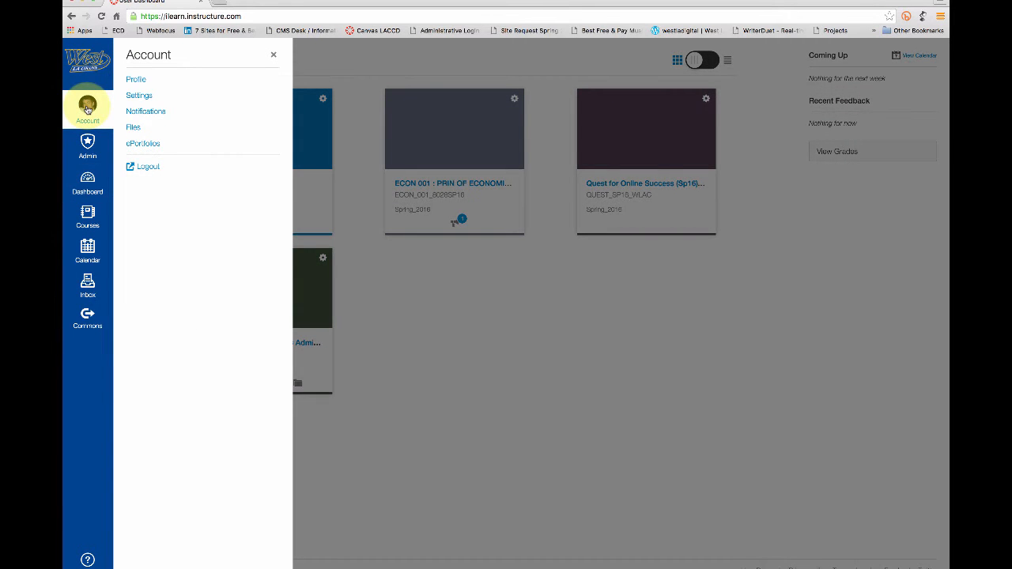
{"action": "left_click", "coordinate": [138, 97]}
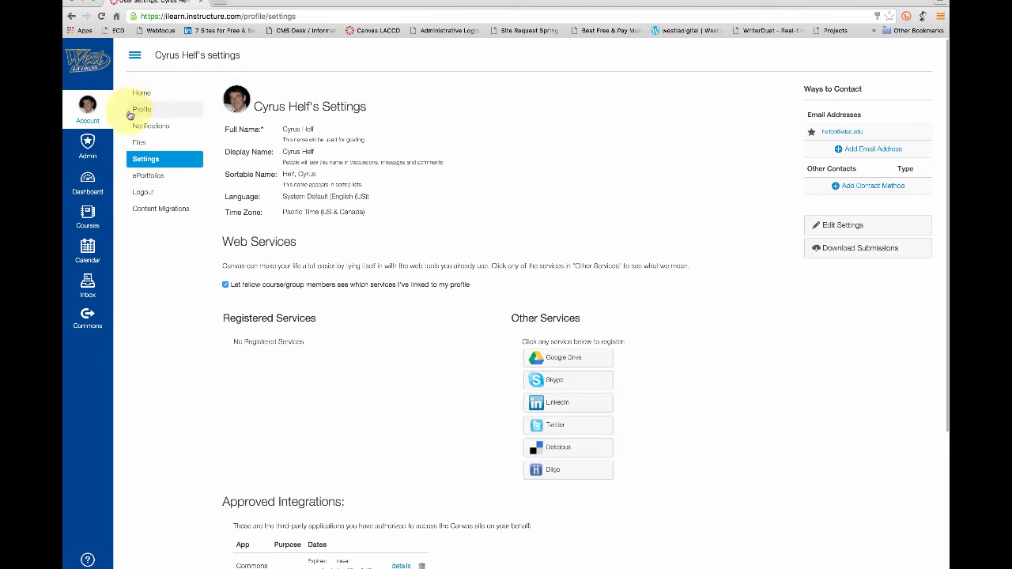
{"action": "left_click", "coordinate": [159, 210]}
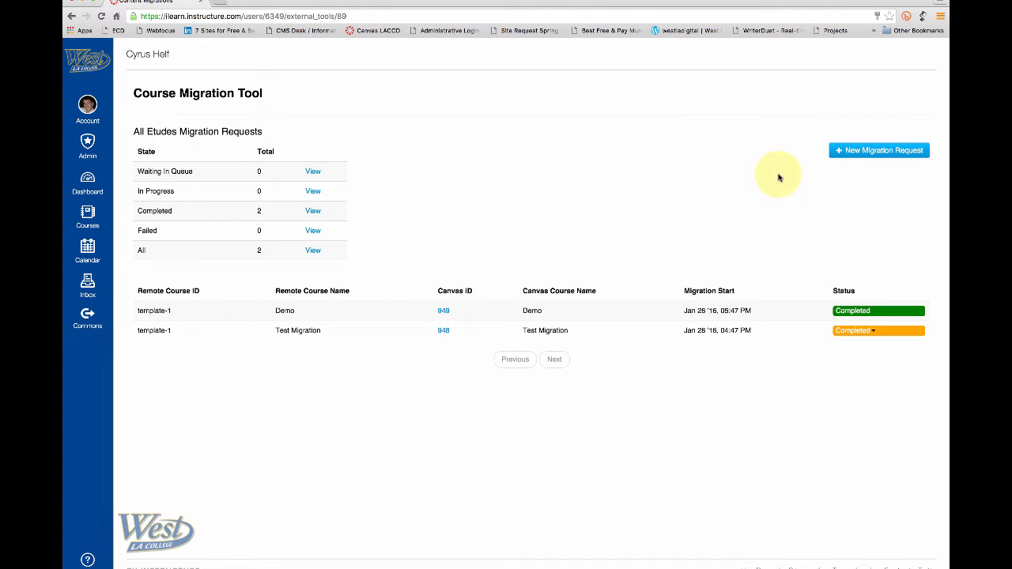
- Start a new migration request, search for existing Canvas sites with "c", and select the instructor's sandbox site
{"action": "left_click", "coordinate": [877, 155]}
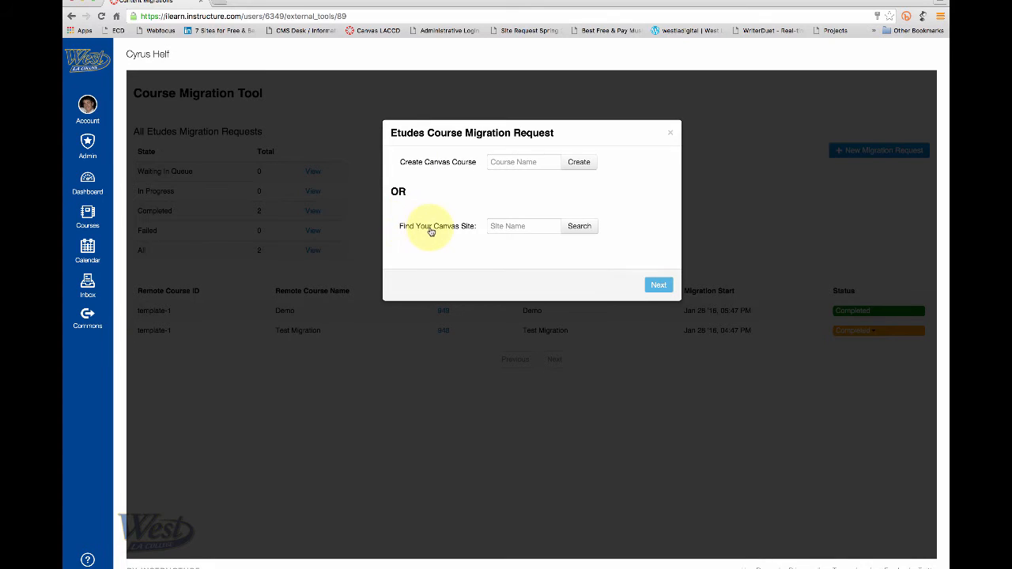
{"action": "left_click", "coordinate": [509, 228]}
{"action": "type", "text": "c"}
{"action": "left_click", "coordinate": [573, 227]}
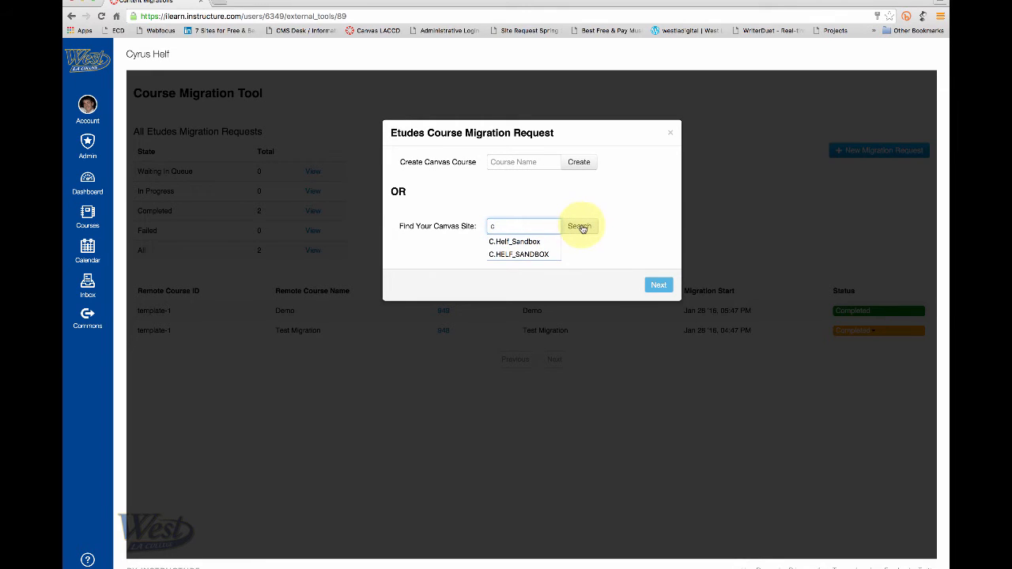
{"action": "left_click", "coordinate": [582, 228]}
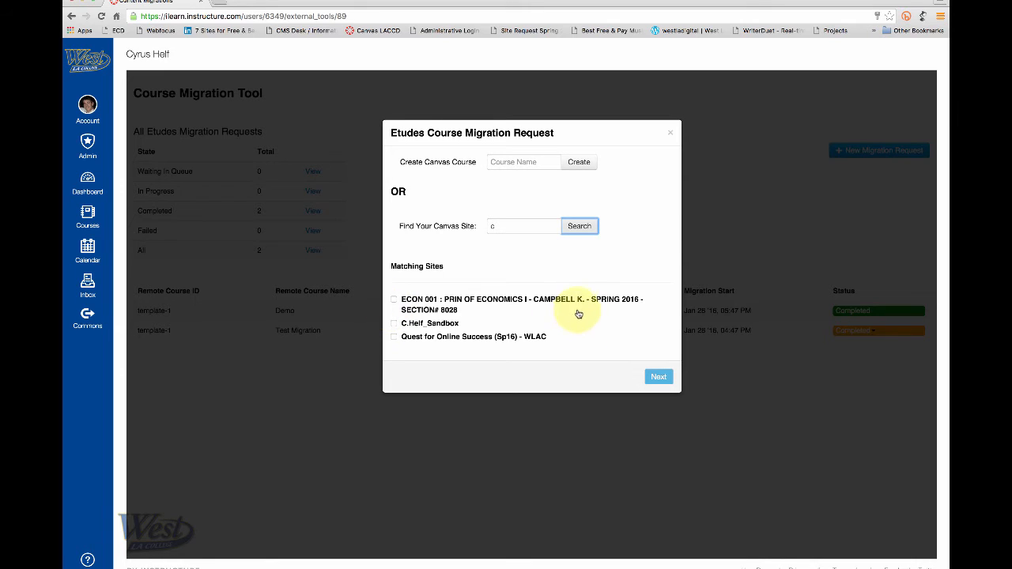
{"action": "left_click", "coordinate": [394, 324]}
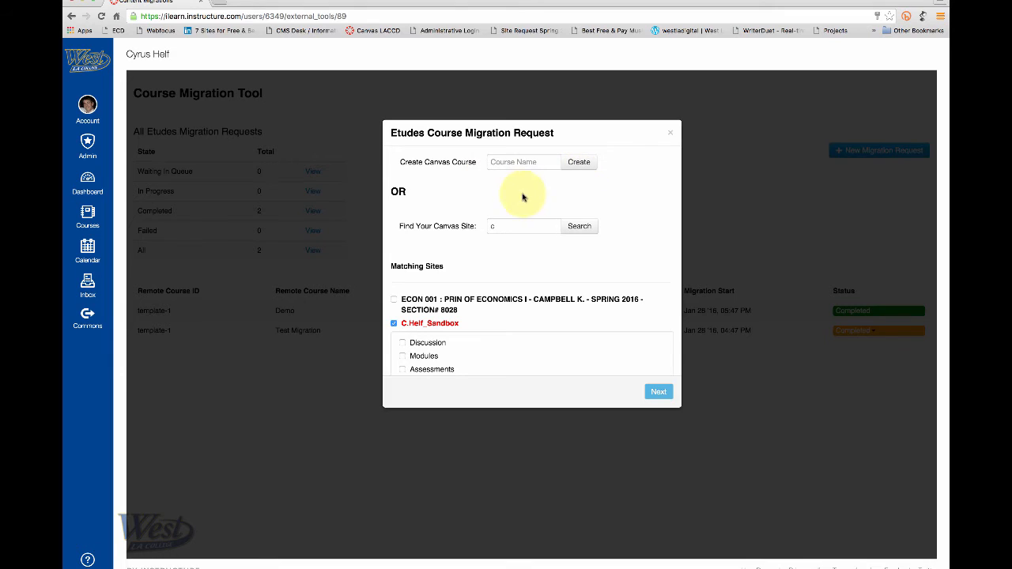
- Include Discussion, Modules and Assessments in the sandbox site's migration request
{"action": "scroll", "coordinate": [448, 204], "scroll_direction": "down", "scroll_amount": 2}
{"action": "scroll", "coordinate": [478, 264], "scroll_direction": "down", "scroll_amount": 2}
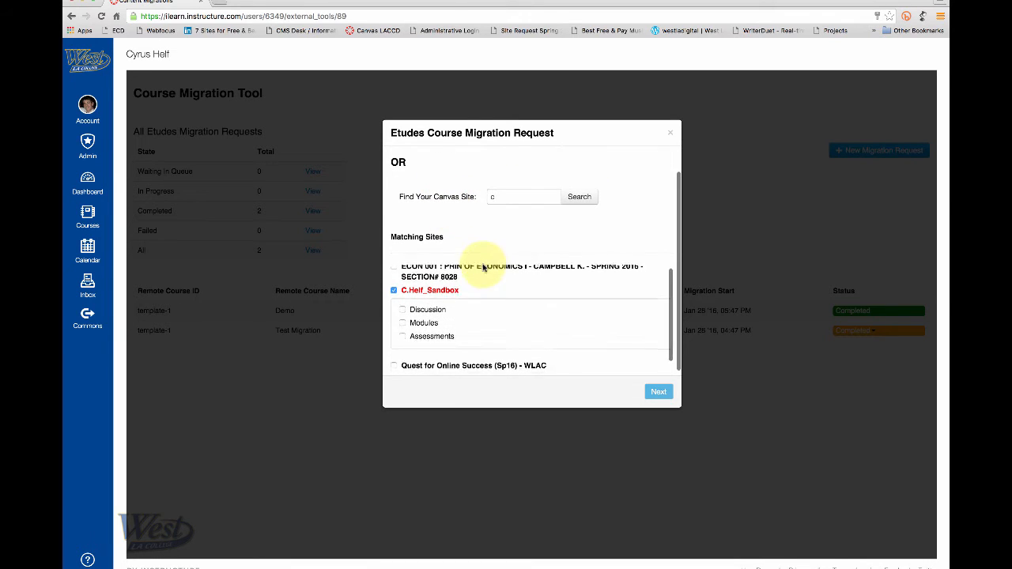
{"action": "left_click", "coordinate": [403, 306]}
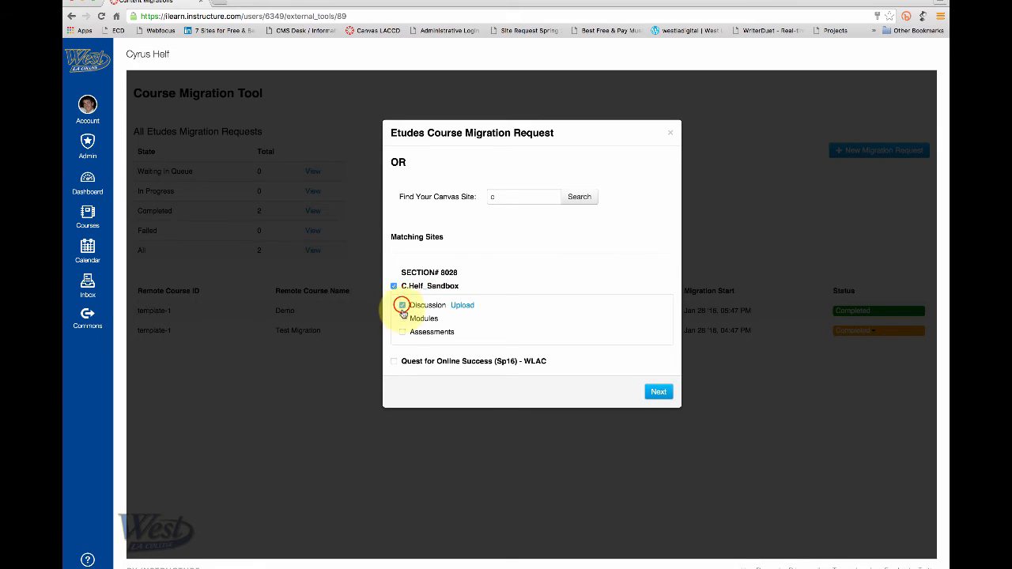
{"action": "left_click", "coordinate": [402, 318]}
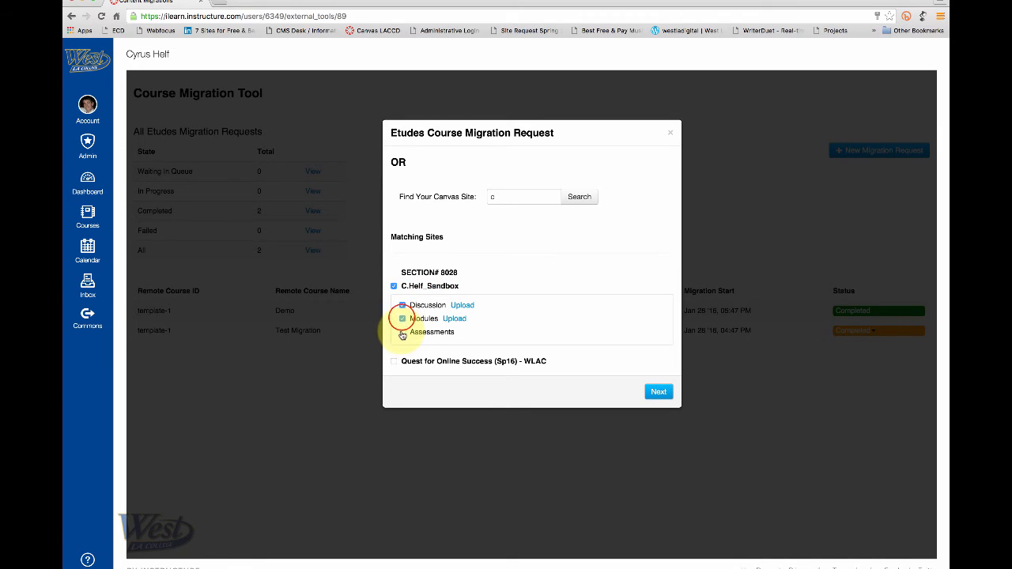
{"action": "left_click", "coordinate": [402, 332]}
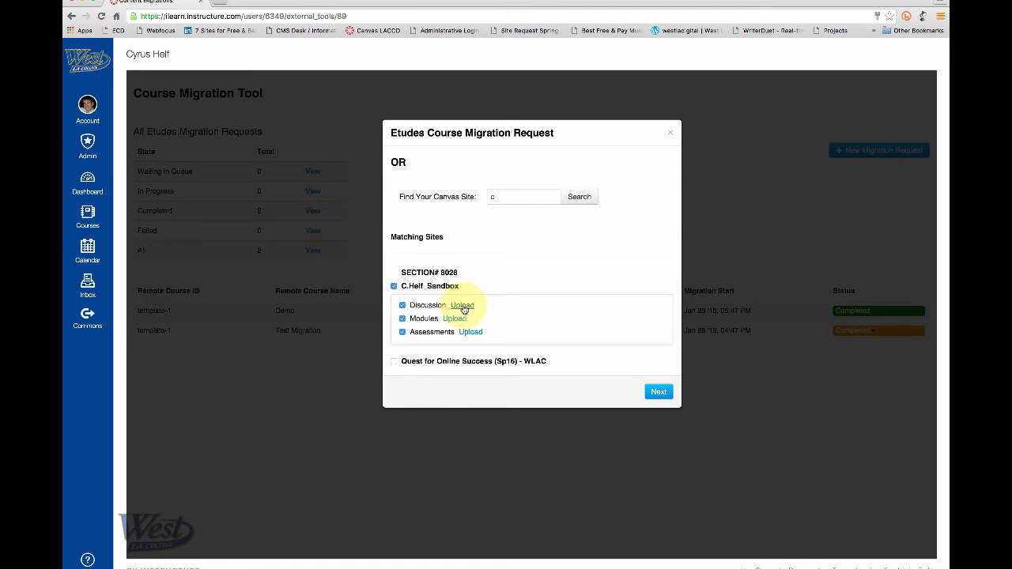
- Upload LAMCITV_PROJ_001_CH_DEV_FORUMS_SELECTED.zip from the Desktop as the Discussion package
{"action": "left_click", "coordinate": [463, 306]}
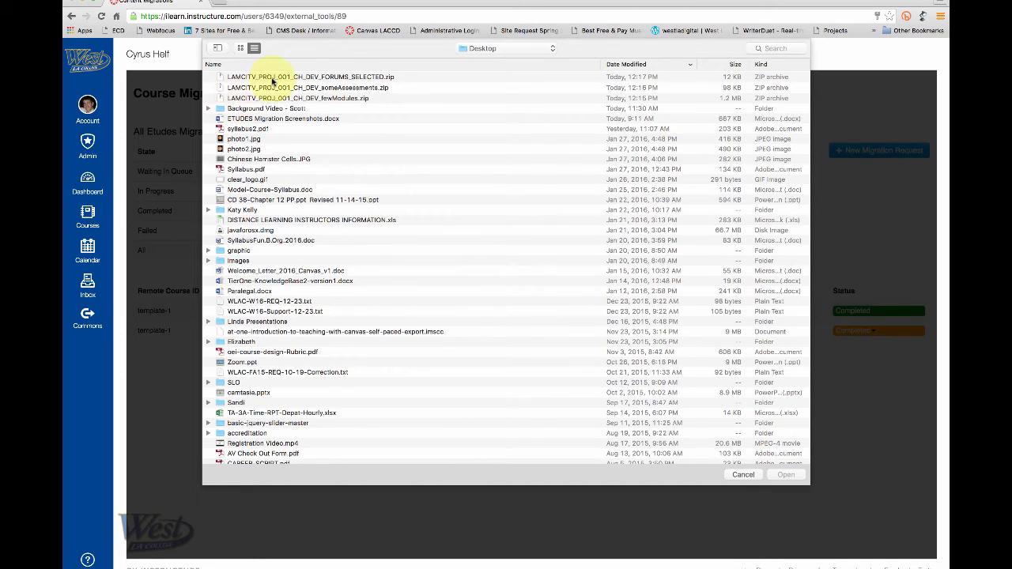
{"action": "left_click", "coordinate": [332, 77]}
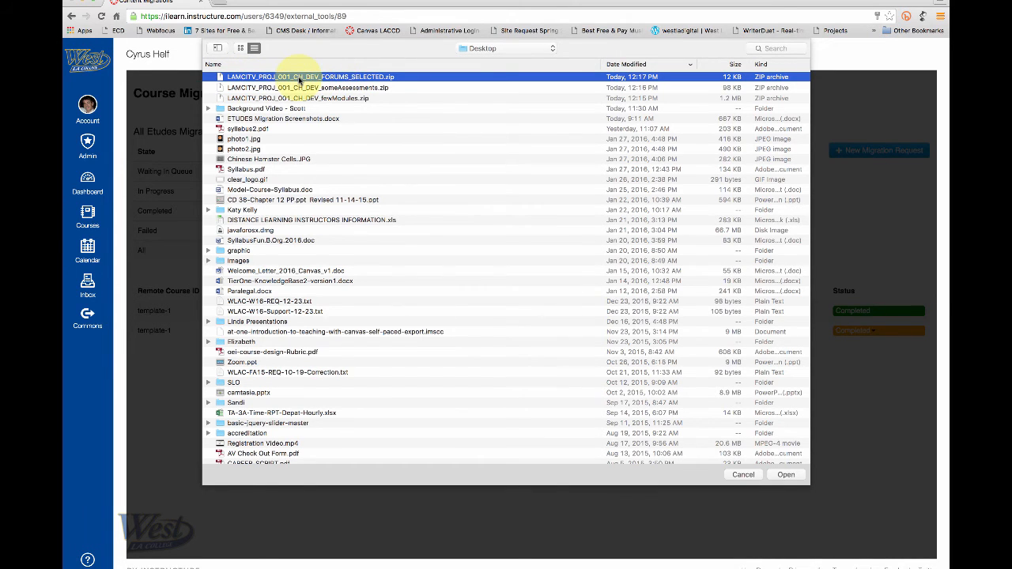
{"action": "double_click", "coordinate": [299, 79]}
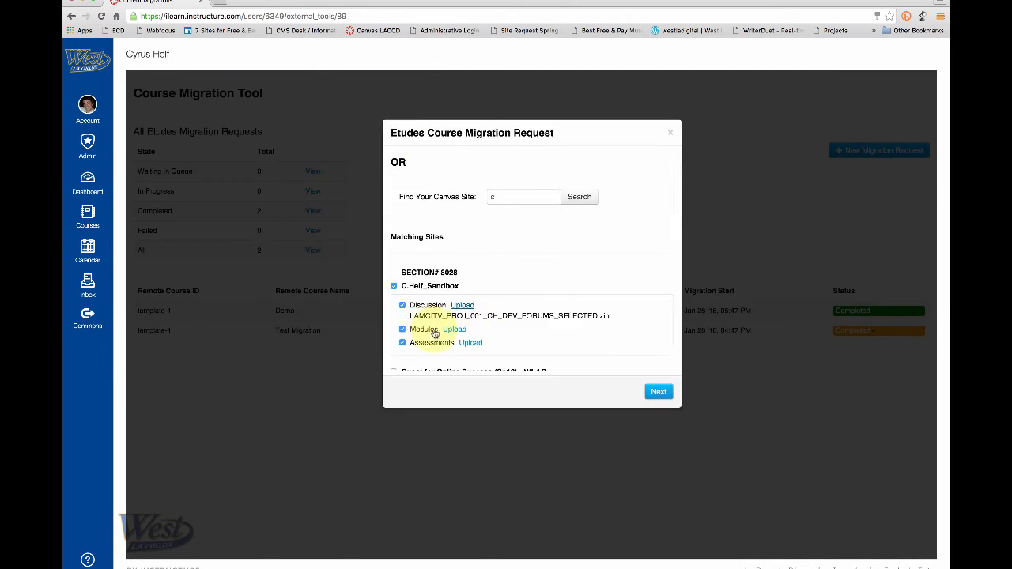
- Upload LAMCITV_PROJ_001_CH_DEV_fewModules.zip as the Modules package and LAMCITV_PROJ_001_CH_DEV_someAssessments.zip as the Assessments package
{"action": "scroll", "coordinate": [555, 329], "scroll_direction": "down", "scroll_amount": 1}
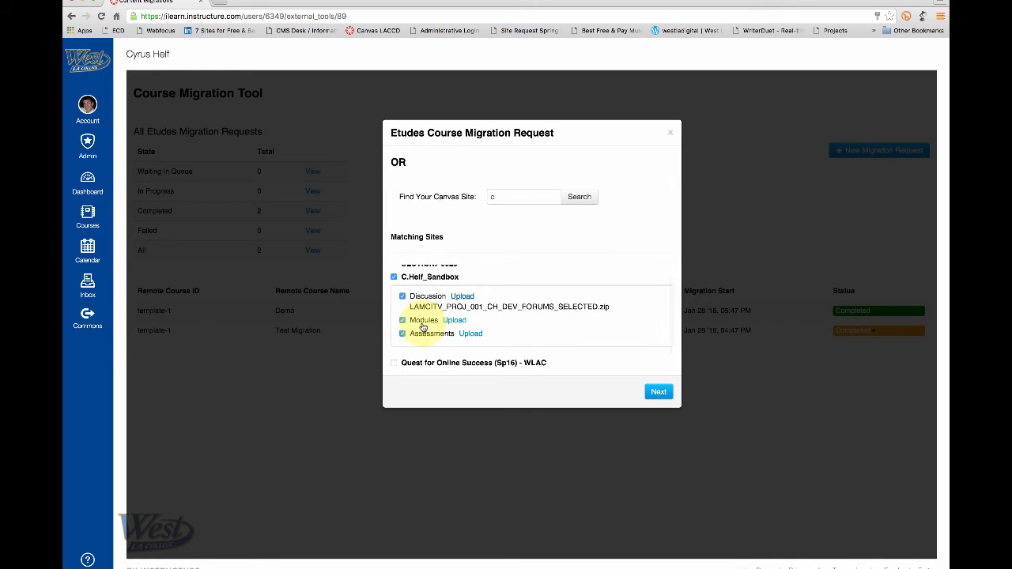
{"action": "left_click", "coordinate": [456, 321]}
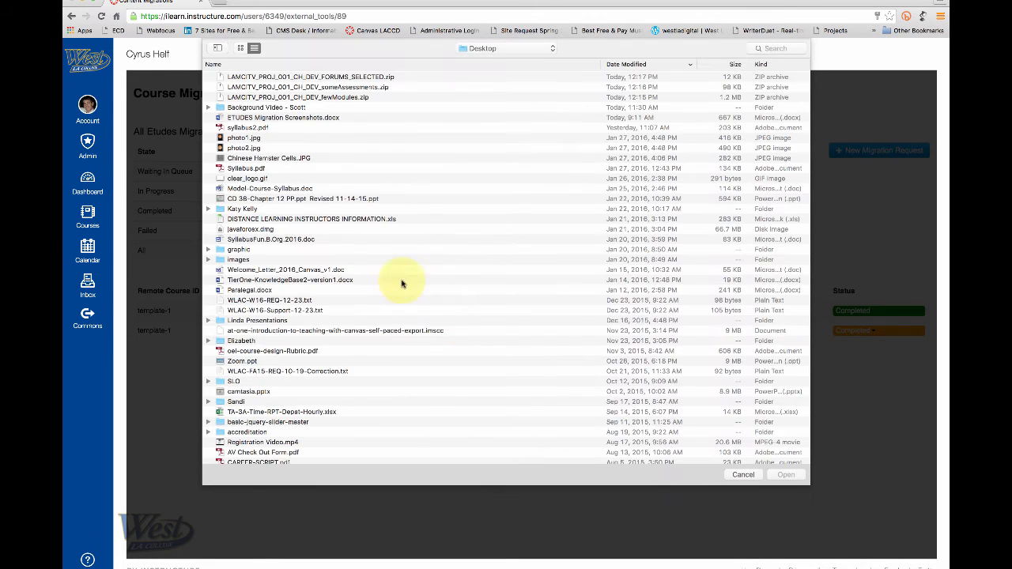
{"action": "double_click", "coordinate": [330, 97]}
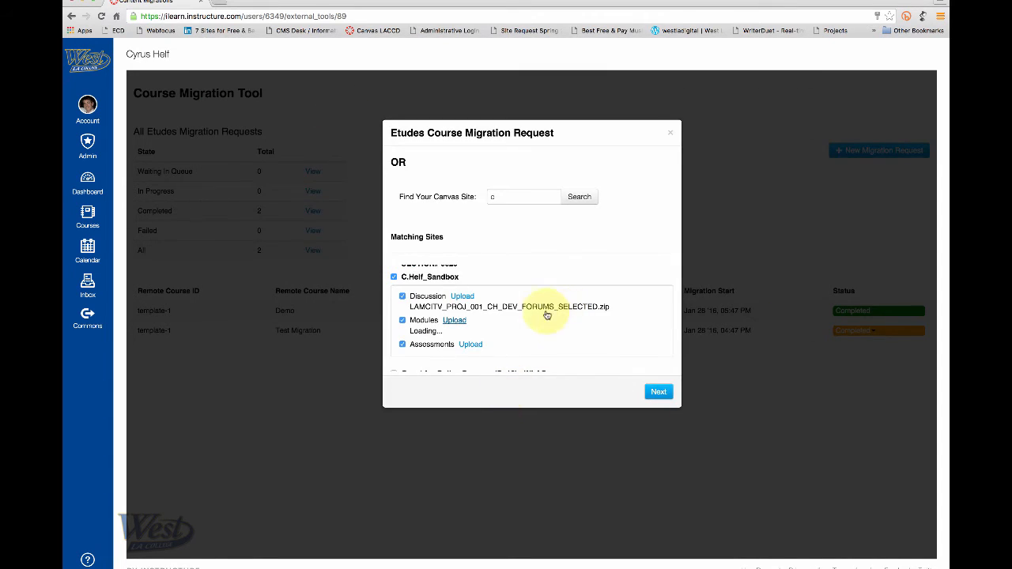
{"action": "left_click", "coordinate": [471, 346]}
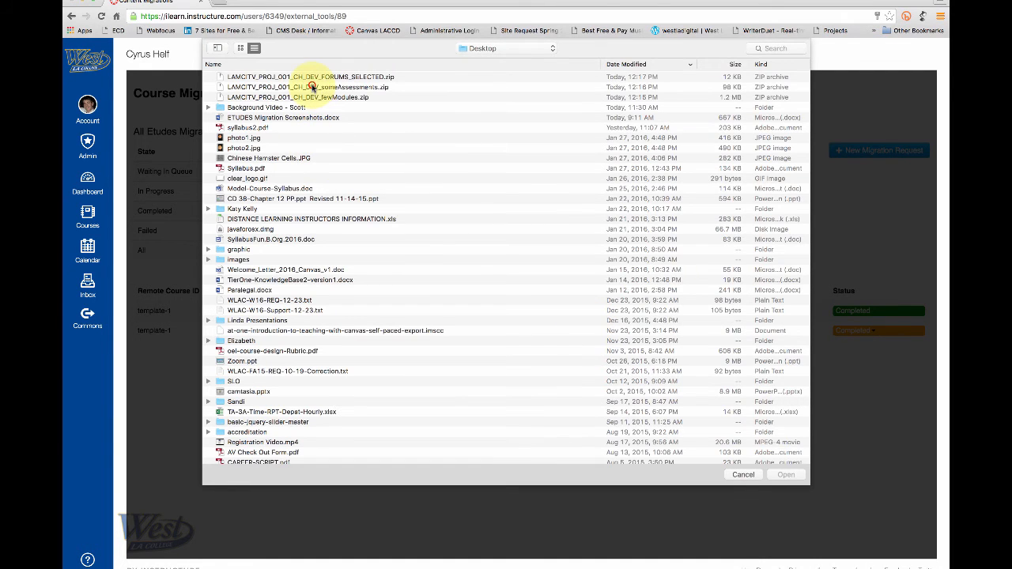
{"action": "double_click", "coordinate": [312, 87]}
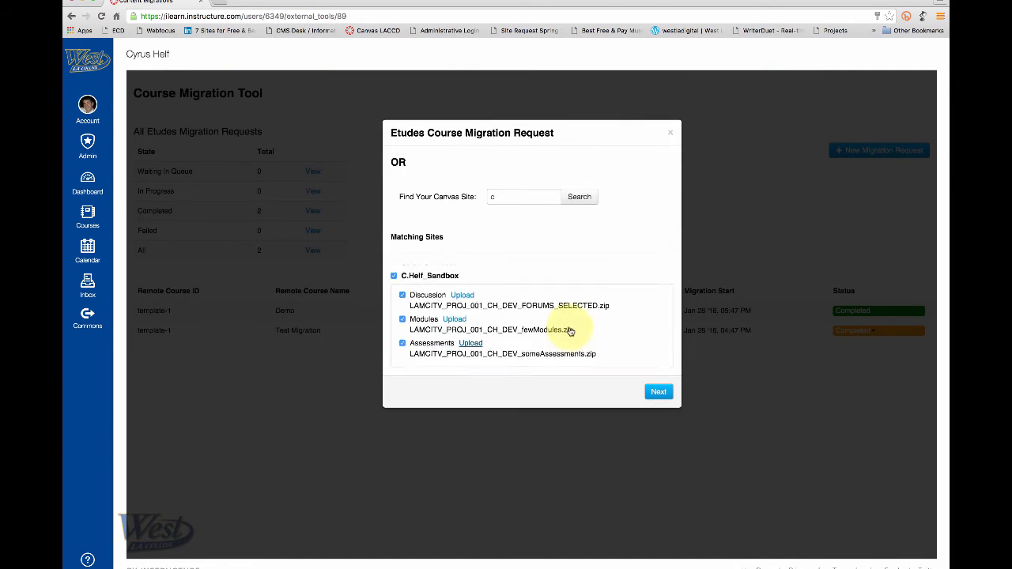
- Submit the sandbox course's migration request and close the request dialog
{"action": "scroll", "coordinate": [570, 331], "scroll_direction": "down", "scroll_amount": 1}
{"action": "left_click", "coordinate": [659, 393]}
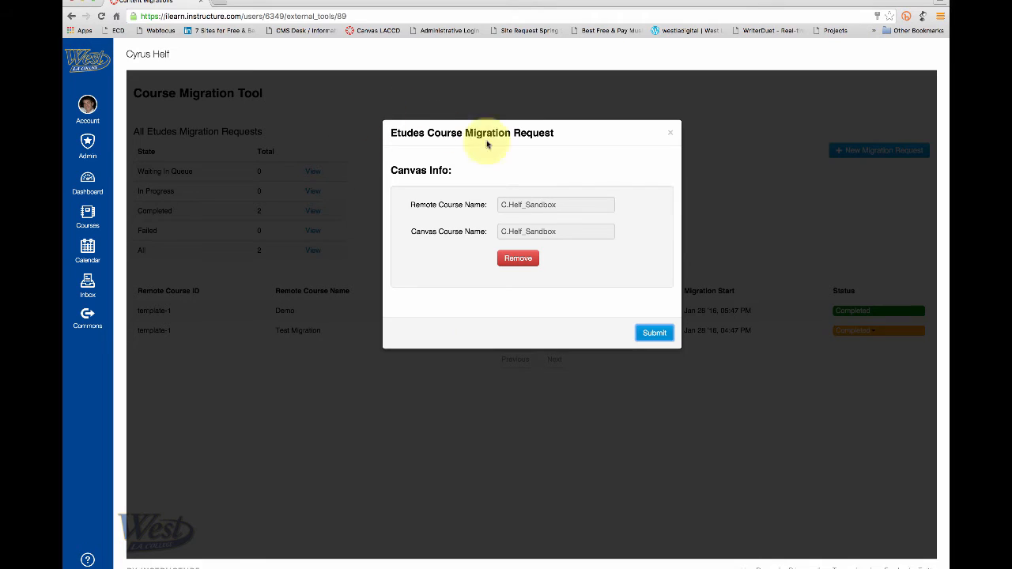
{"action": "left_click", "coordinate": [648, 335]}
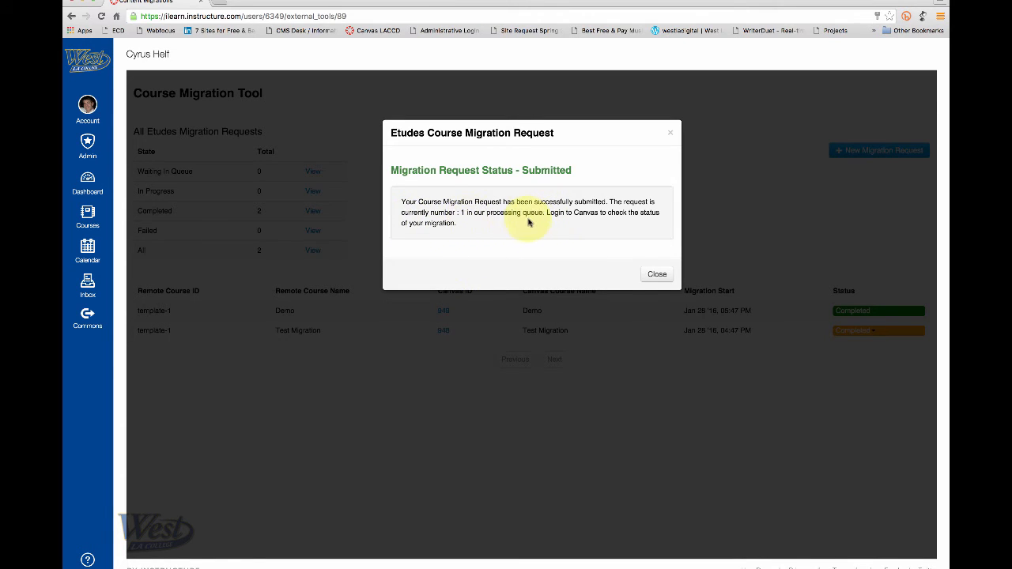
{"action": "left_click", "coordinate": [660, 273]}
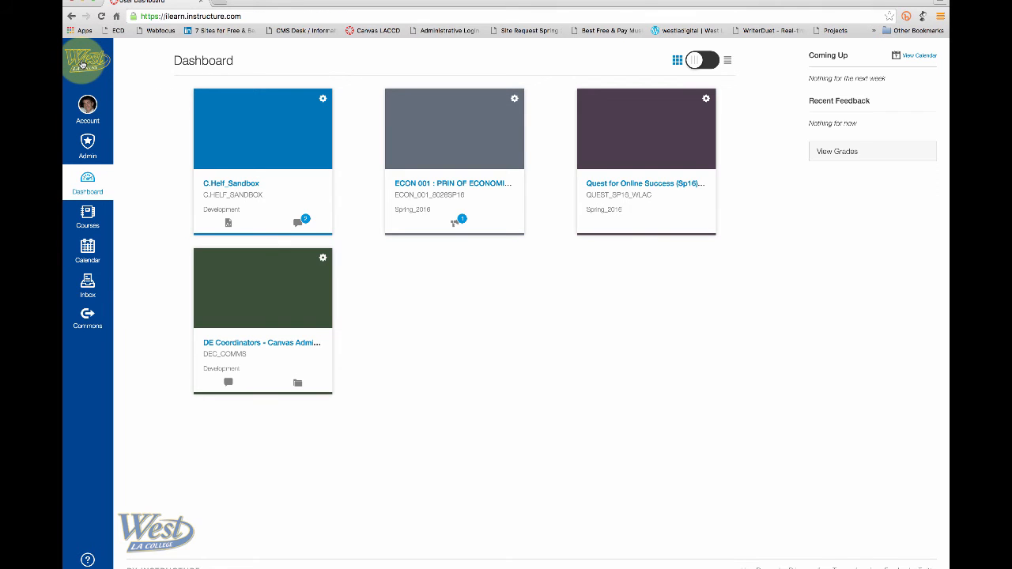
- Open the sandbox course's discussions and delete the "Forum - D01 Personal Introduction" topic
{"action": "left_click", "coordinate": [245, 152]}
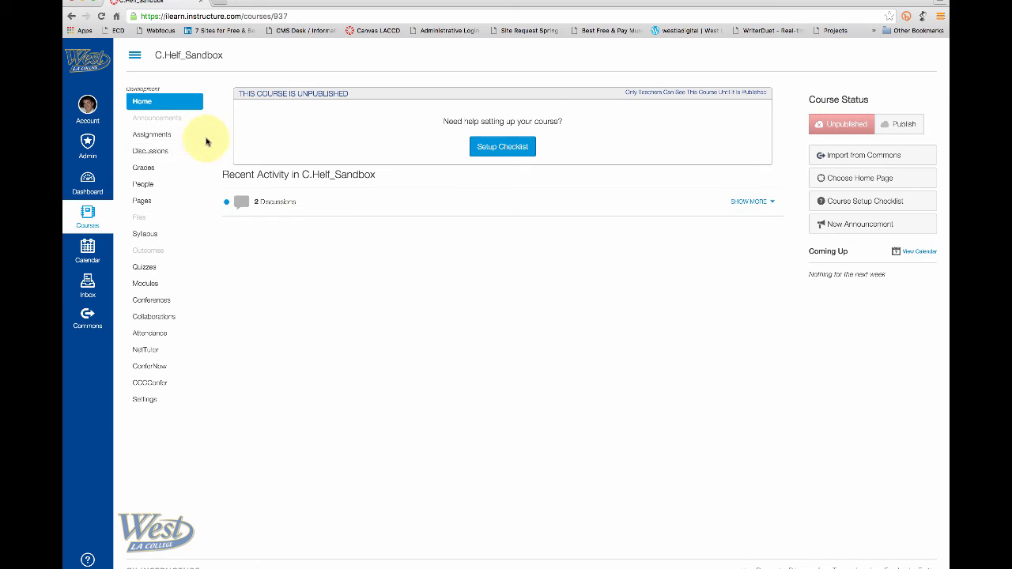
{"action": "left_click", "coordinate": [148, 153]}
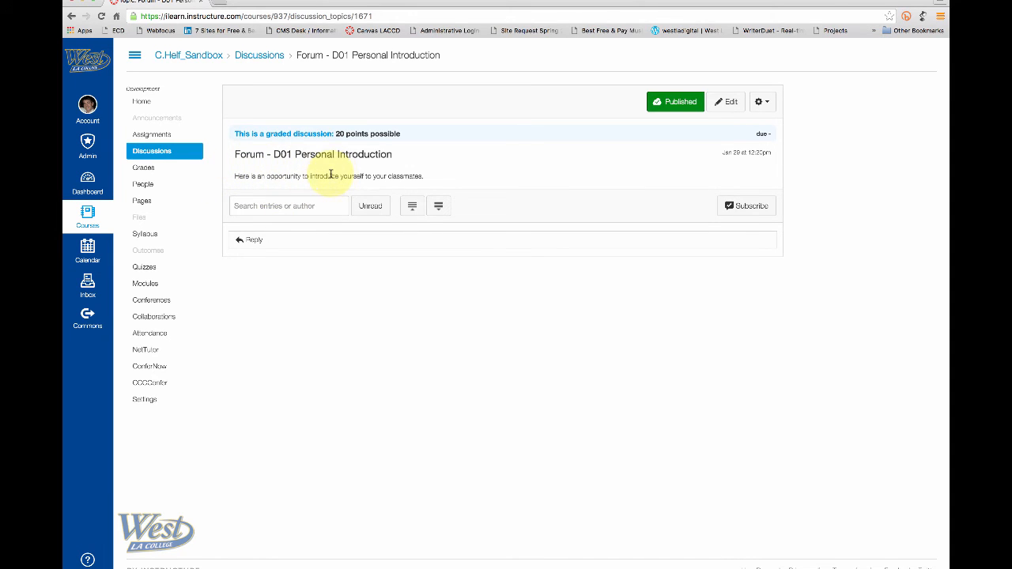
{"action": "left_click", "coordinate": [761, 102]}
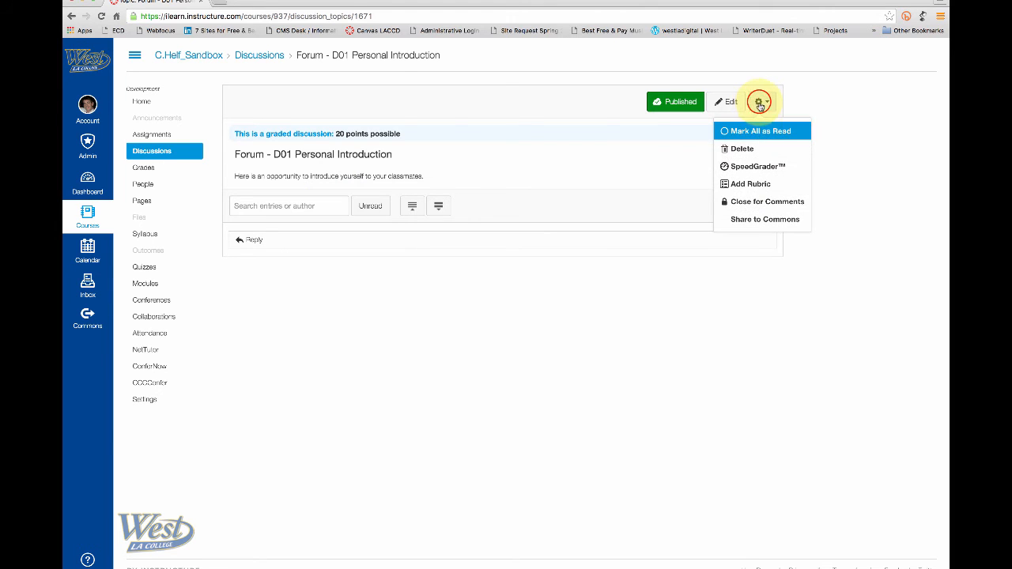
{"action": "left_click", "coordinate": [747, 150]}
{"action": "left_click", "coordinate": [615, 178]}
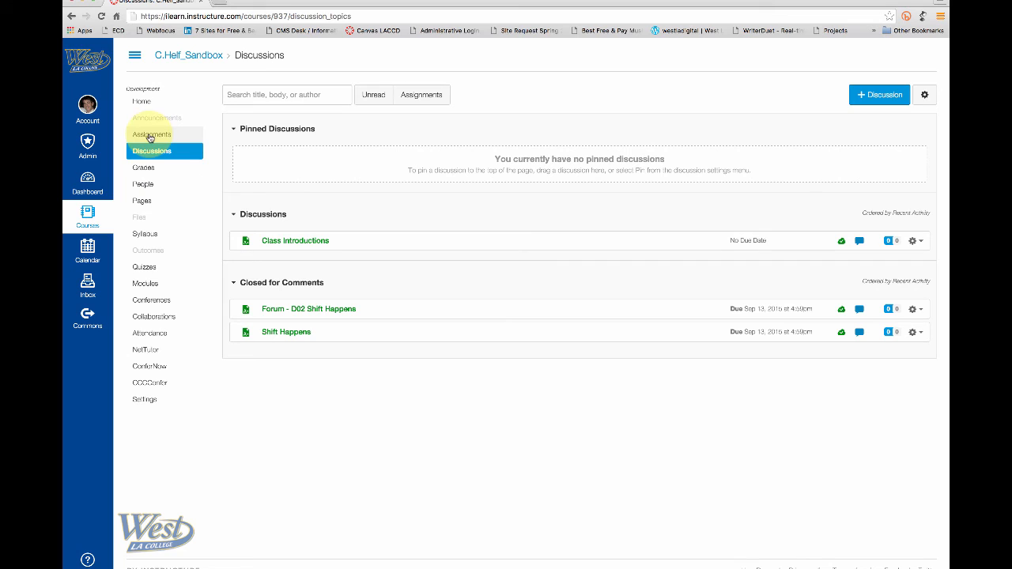
- Open Chapter 1 QUIZ from the sandbox course's quizzes for editing and examine its settings, options and available actions
{"action": "left_click", "coordinate": [144, 267]}
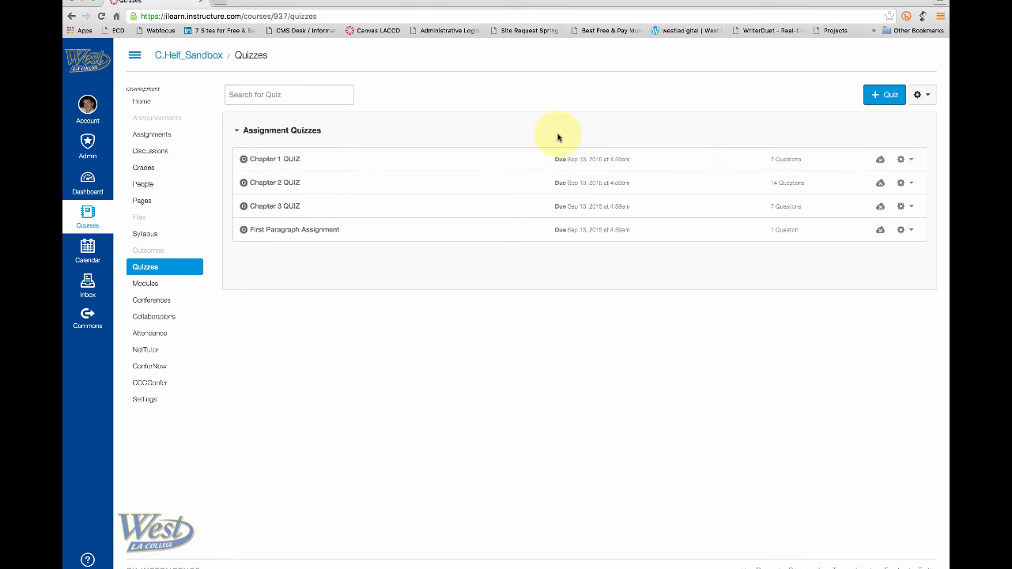
{"action": "left_click", "coordinate": [275, 160]}
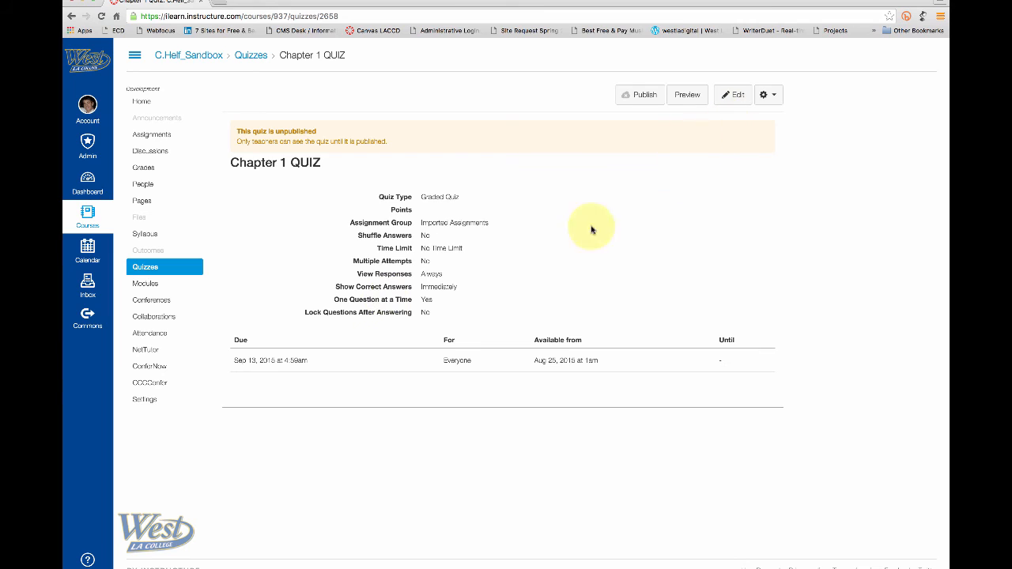
{"action": "left_click", "coordinate": [732, 96]}
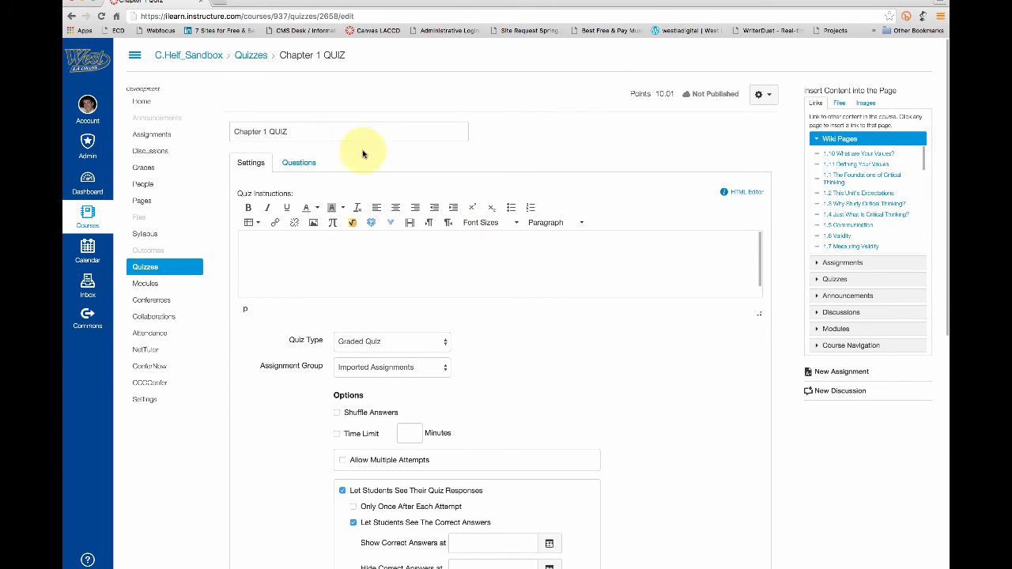
{"action": "scroll", "coordinate": [537, 326], "scroll_direction": "down", "scroll_amount": 3}
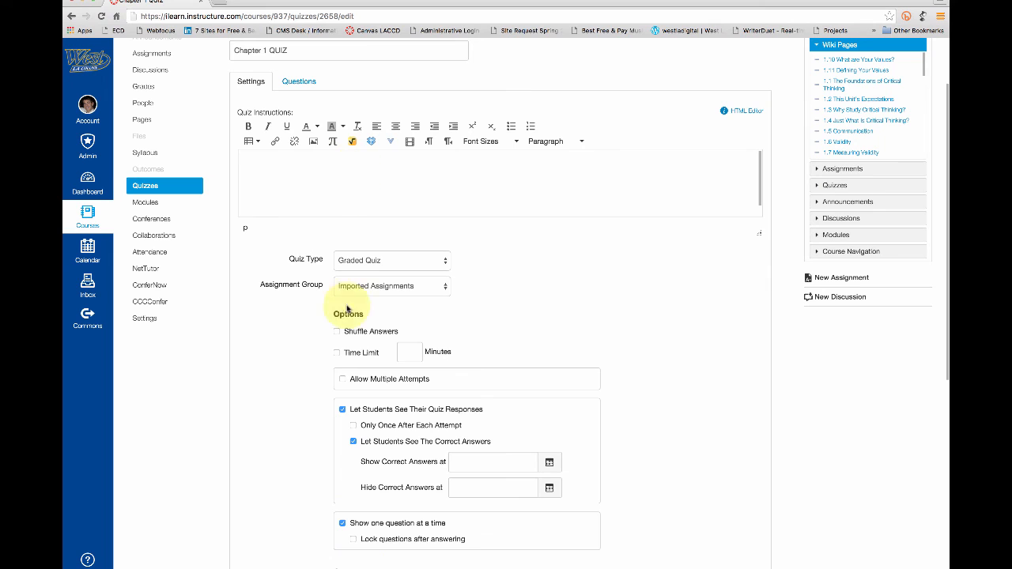
{"action": "scroll", "coordinate": [345, 362], "scroll_direction": "down", "scroll_amount": 2}
{"action": "scroll", "coordinate": [344, 362], "scroll_direction": "up", "scroll_amount": 5}
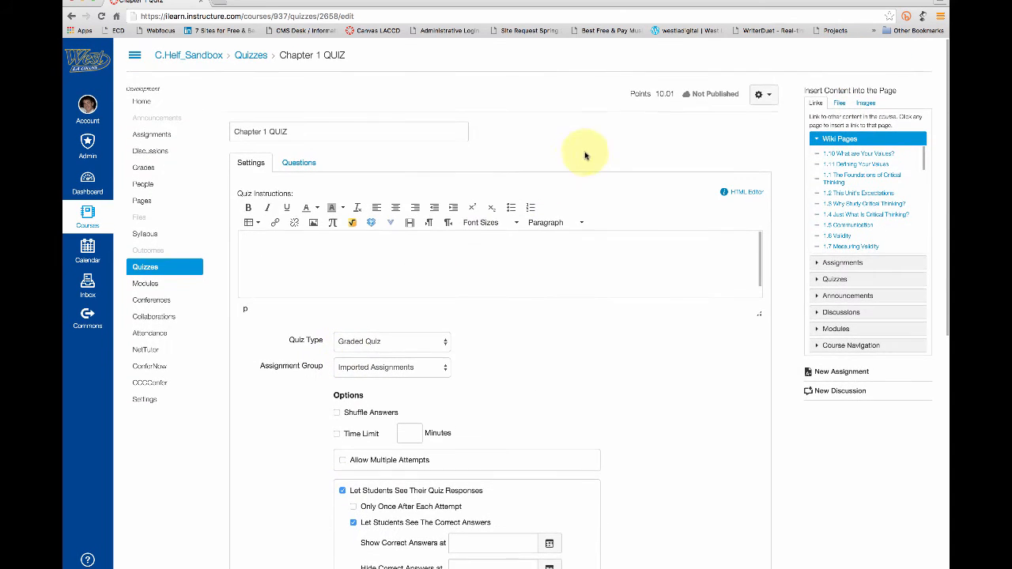
{"action": "left_click", "coordinate": [777, 94]}
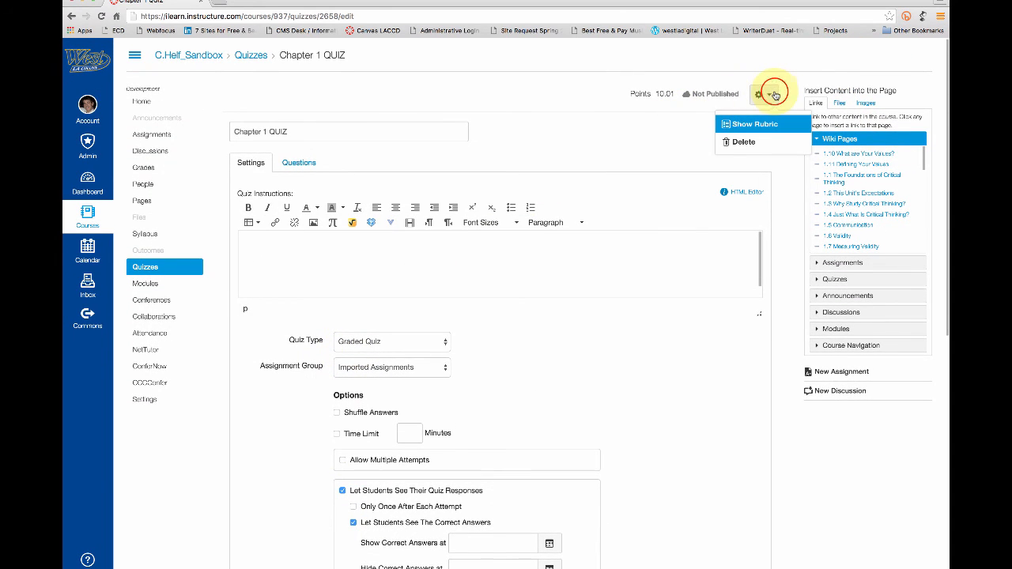
{"action": "left_click", "coordinate": [772, 94]}
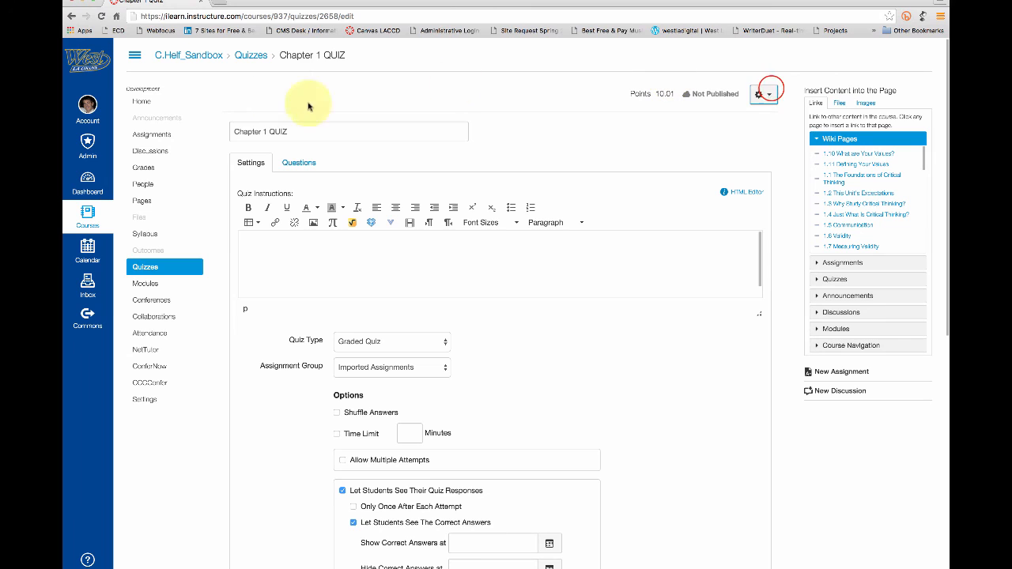
- Preview Chapter 1 QUIZ, answer Question 1 True and Question 2 False, and submit it with the remaining questions unanswered
{"action": "left_click", "coordinate": [148, 268]}
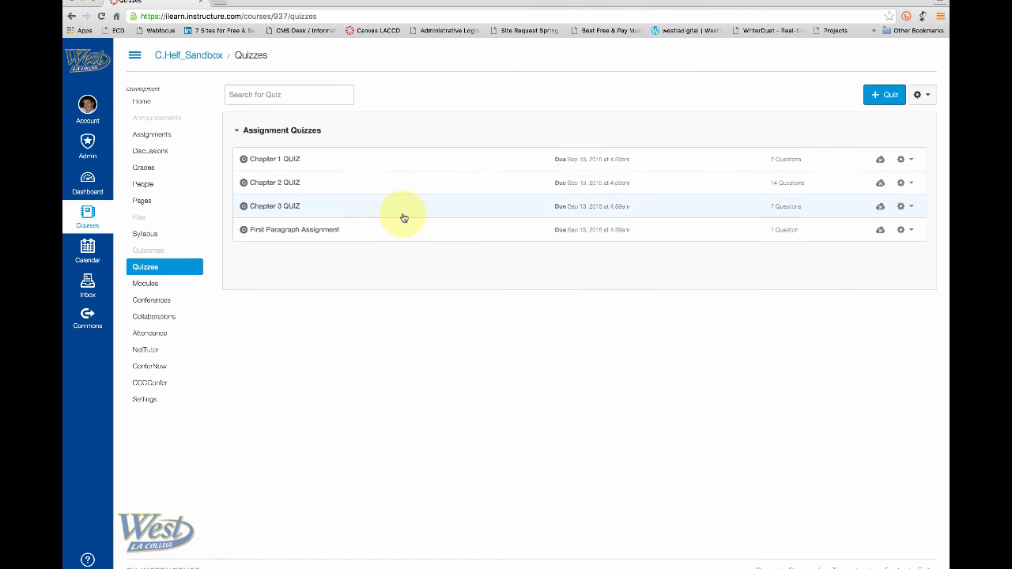
{"action": "left_click", "coordinate": [274, 161]}
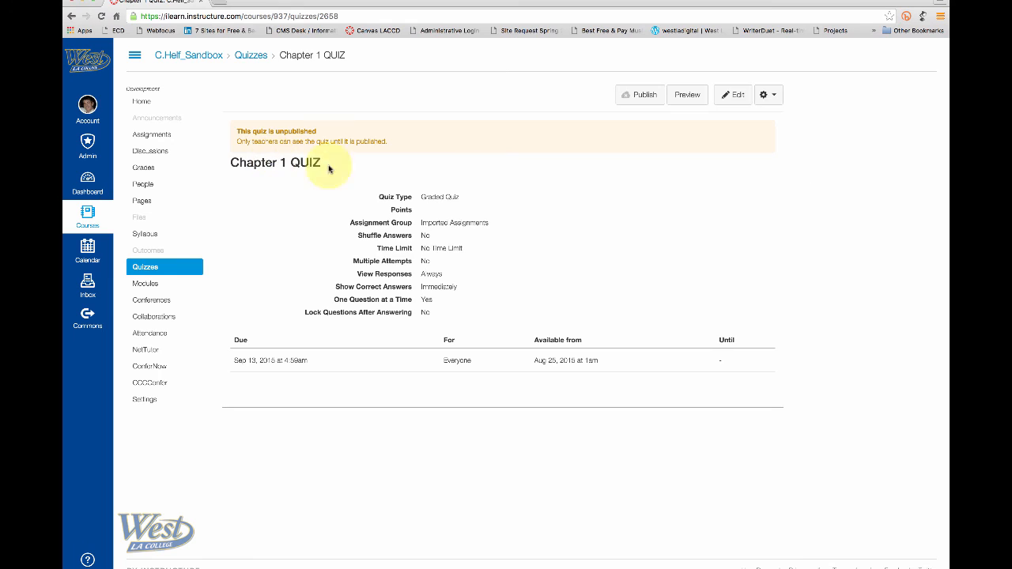
{"action": "left_click", "coordinate": [688, 96]}
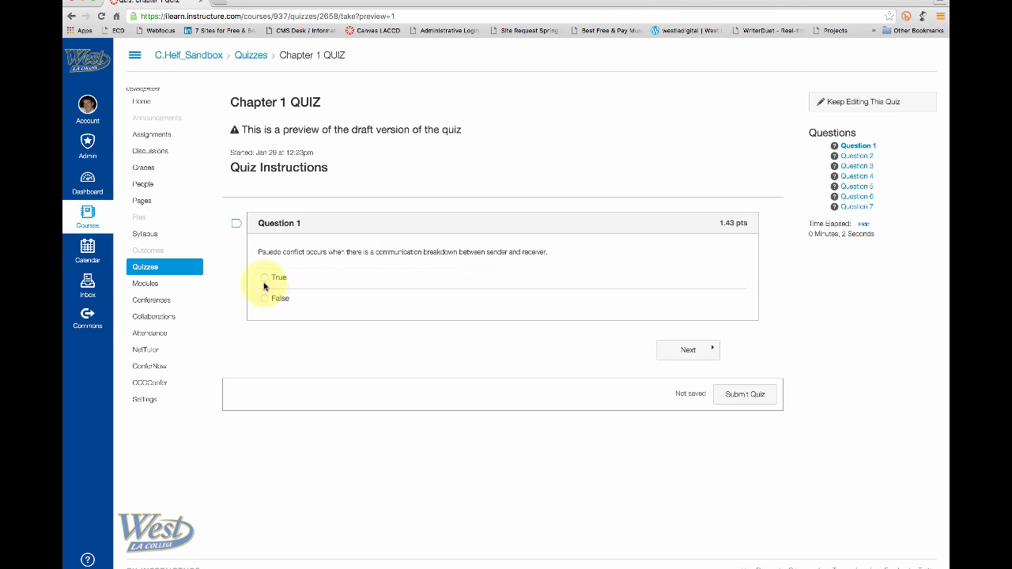
{"action": "left_click", "coordinate": [264, 278]}
{"action": "left_click", "coordinate": [689, 351]}
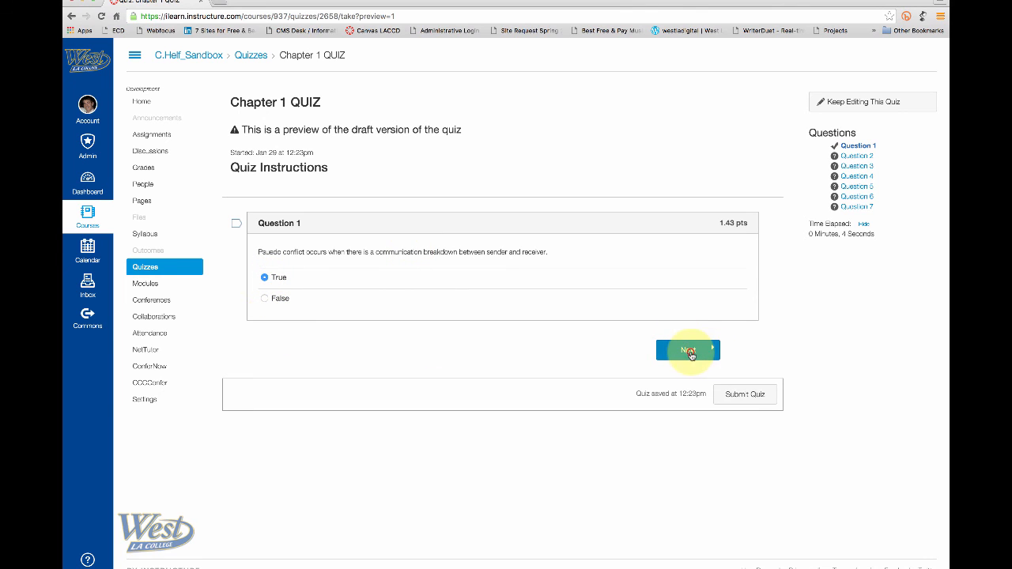
{"action": "left_click", "coordinate": [264, 298]}
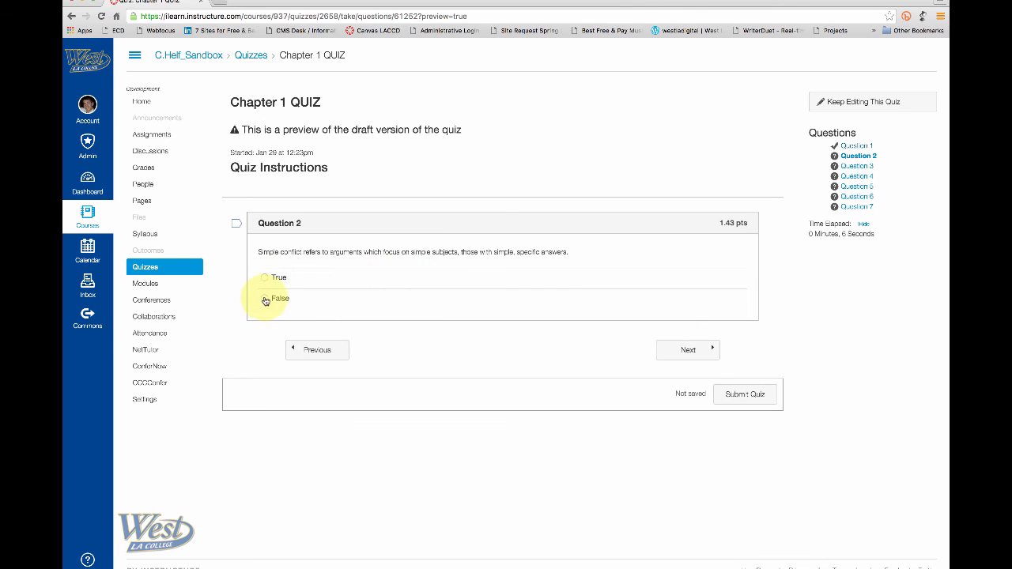
{"action": "left_click", "coordinate": [662, 348]}
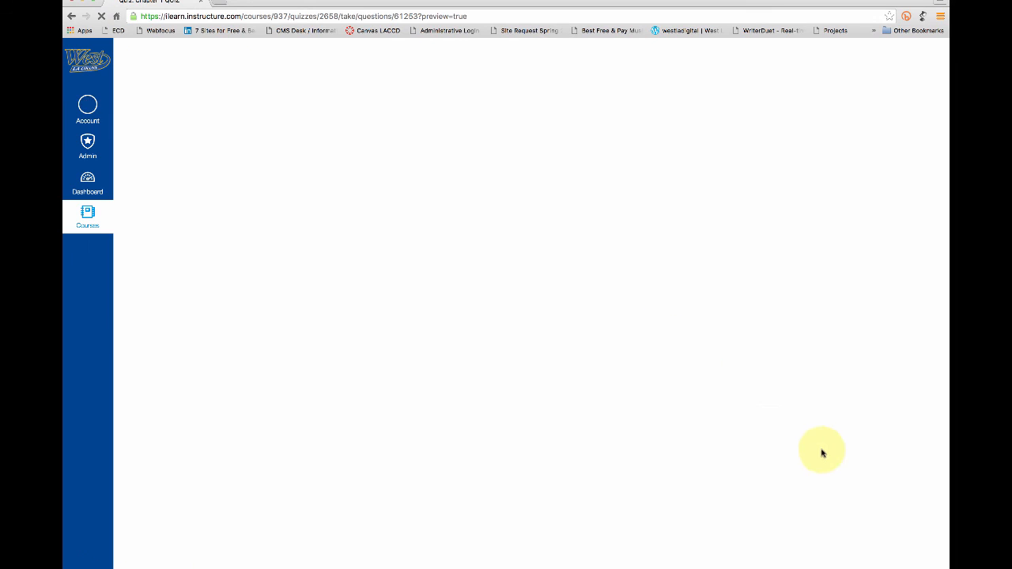
{"action": "left_click", "coordinate": [735, 393]}
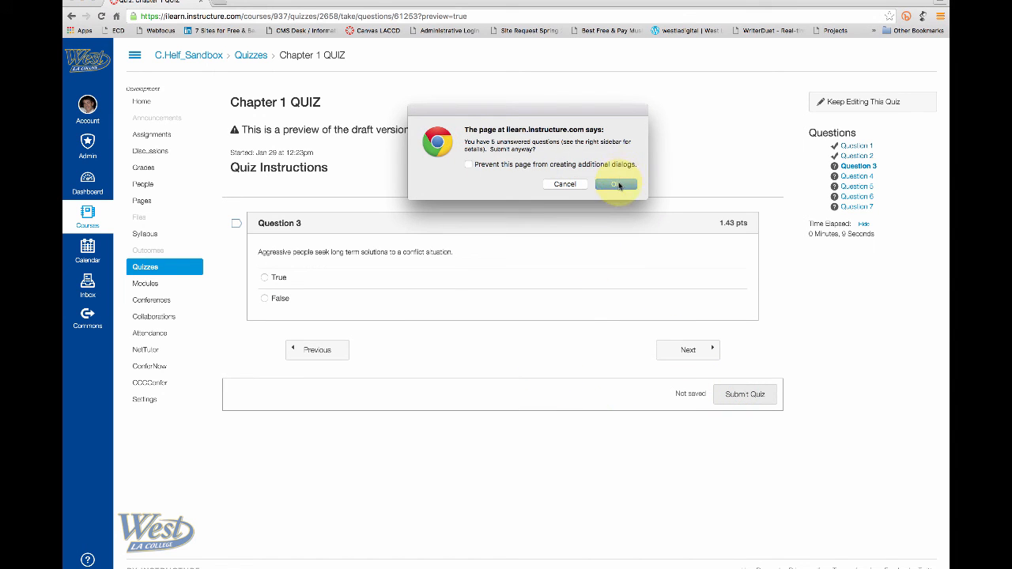
{"action": "left_click", "coordinate": [620, 183]}
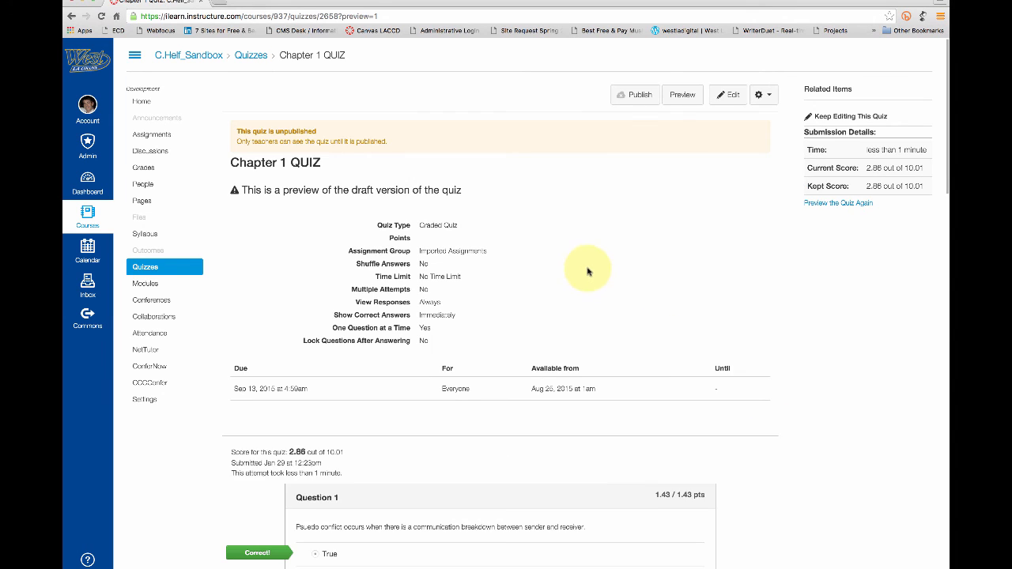
- Review the scoring and answer feedback for the questions in the submitted Chapter 1 QUIZ preview
{"action": "scroll", "coordinate": [585, 268], "scroll_direction": "down", "scroll_amount": 3}
{"action": "scroll", "coordinate": [575, 267], "scroll_direction": "down", "scroll_amount": 4}
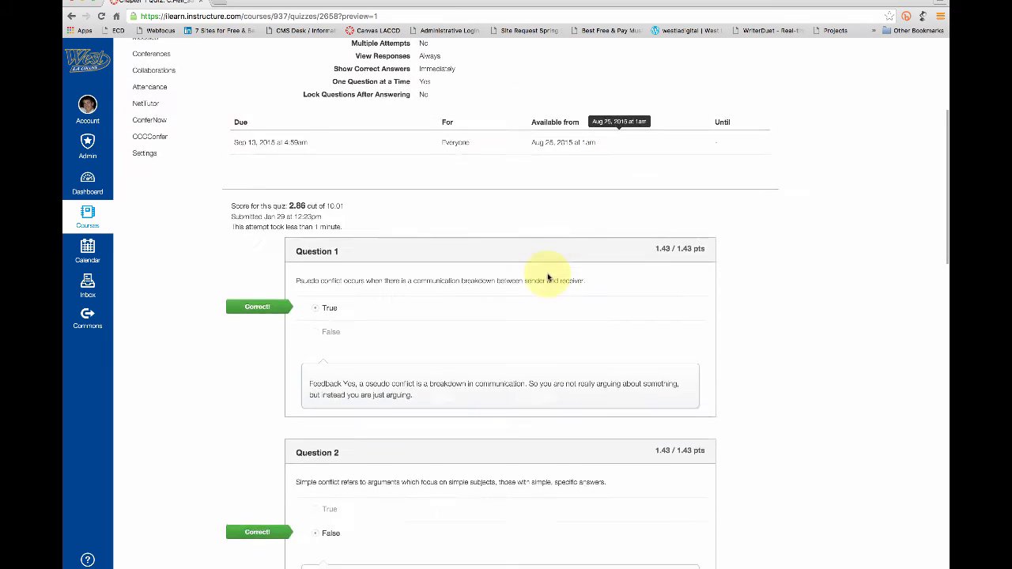
{"action": "scroll", "coordinate": [360, 318], "scroll_direction": "down", "scroll_amount": 1}
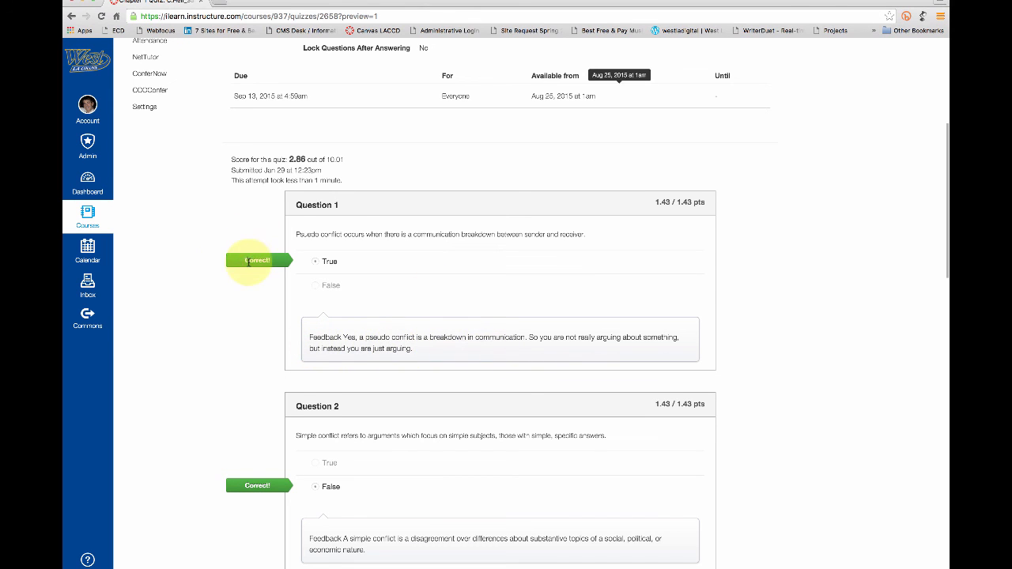
{"action": "scroll", "coordinate": [252, 294], "scroll_direction": "up", "scroll_amount": 5}
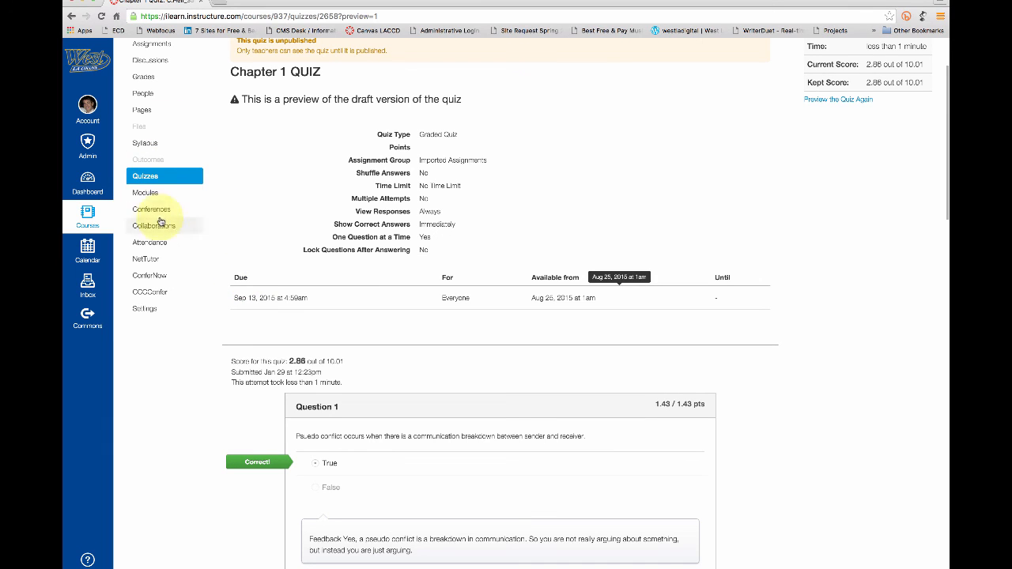
- Open the sandbox course's modules to check the imported content
{"action": "left_click", "coordinate": [147, 194]}
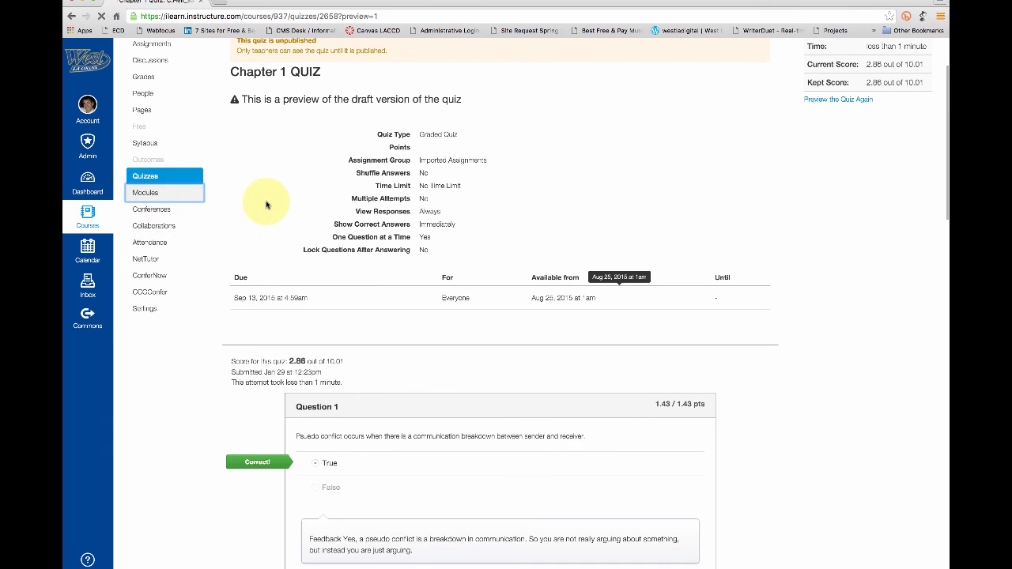